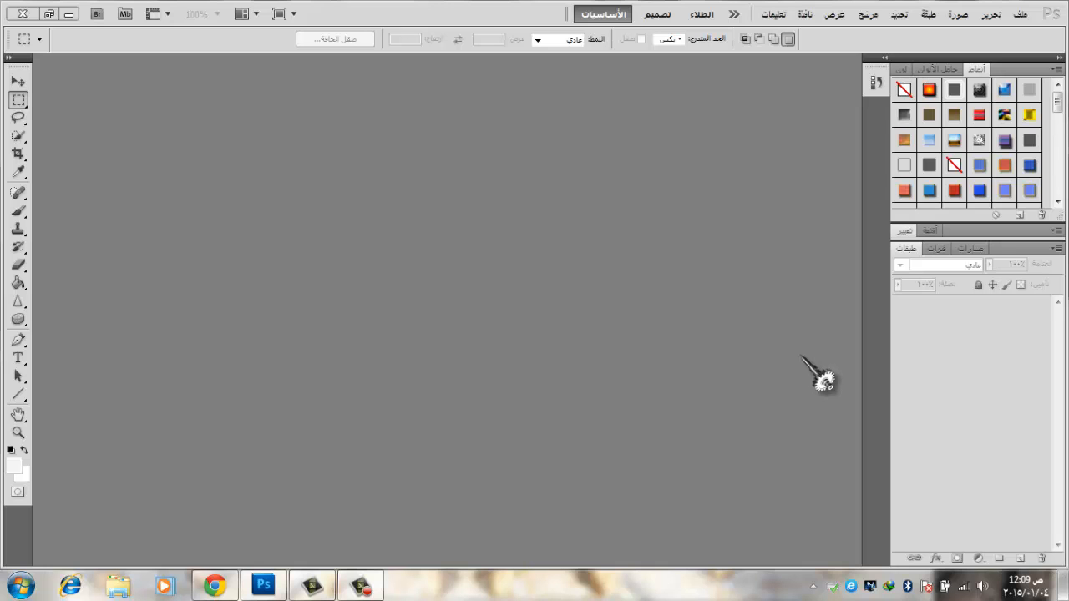
Switch to Chrome and look at the example cover photos on the Facebook profile and group pages.
click(219, 586)
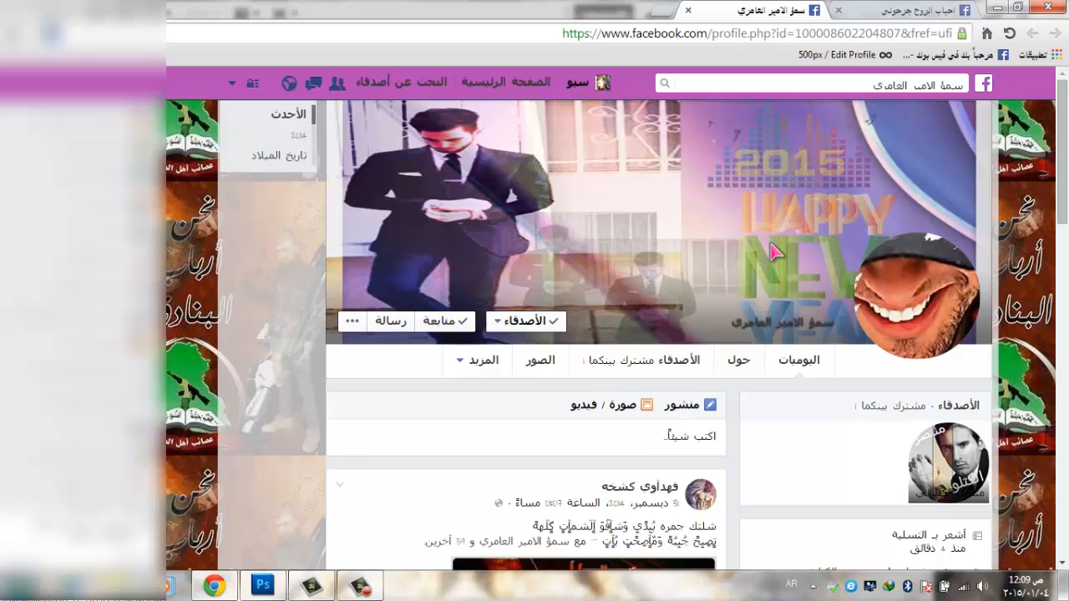
click(906, 10)
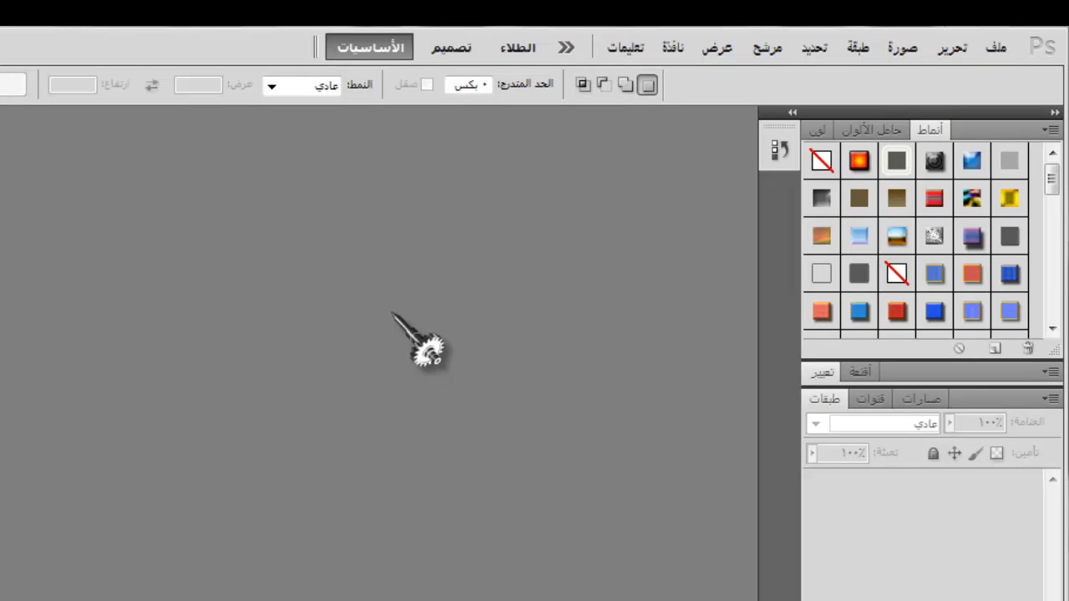
Create a new document 25 cm wide and 8 cm high, and add an empty layer above the background.
click(996, 48)
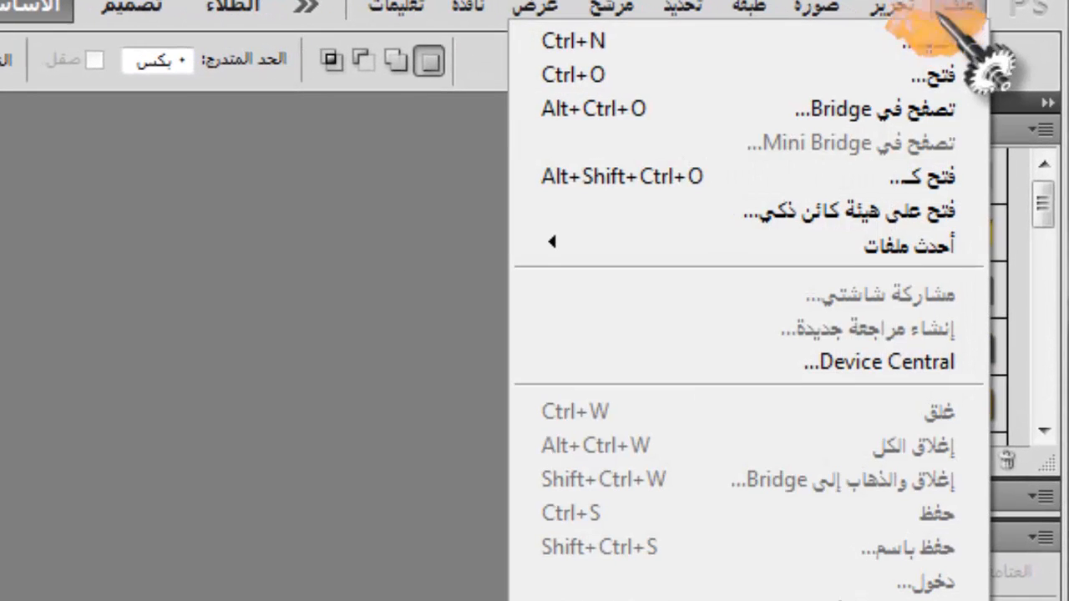
click(936, 41)
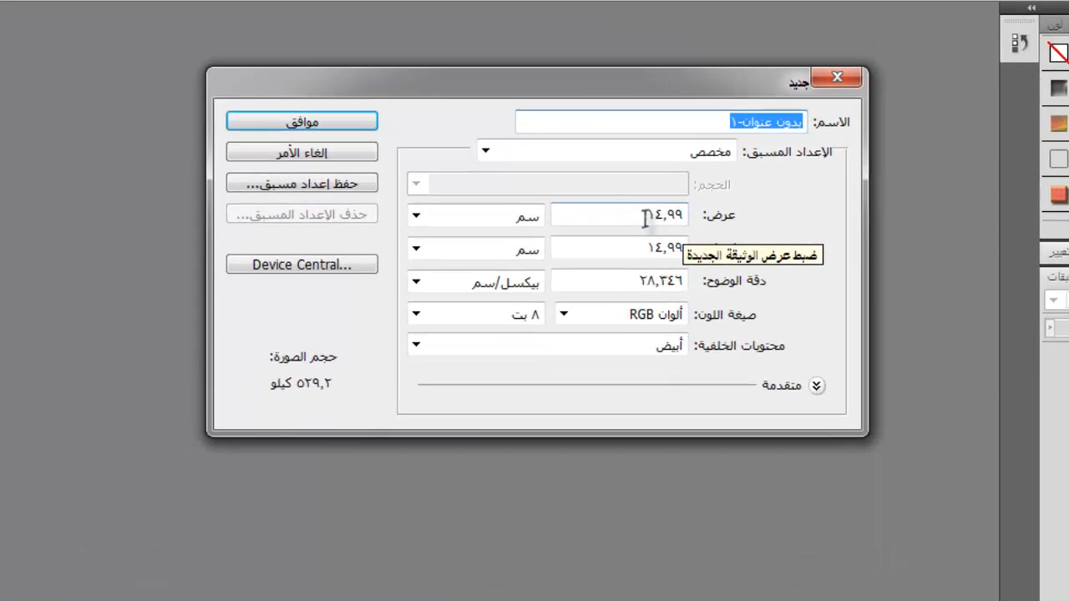
double_click(631, 205)
key(BackSpace)
drag(763, 229, 722, 228)
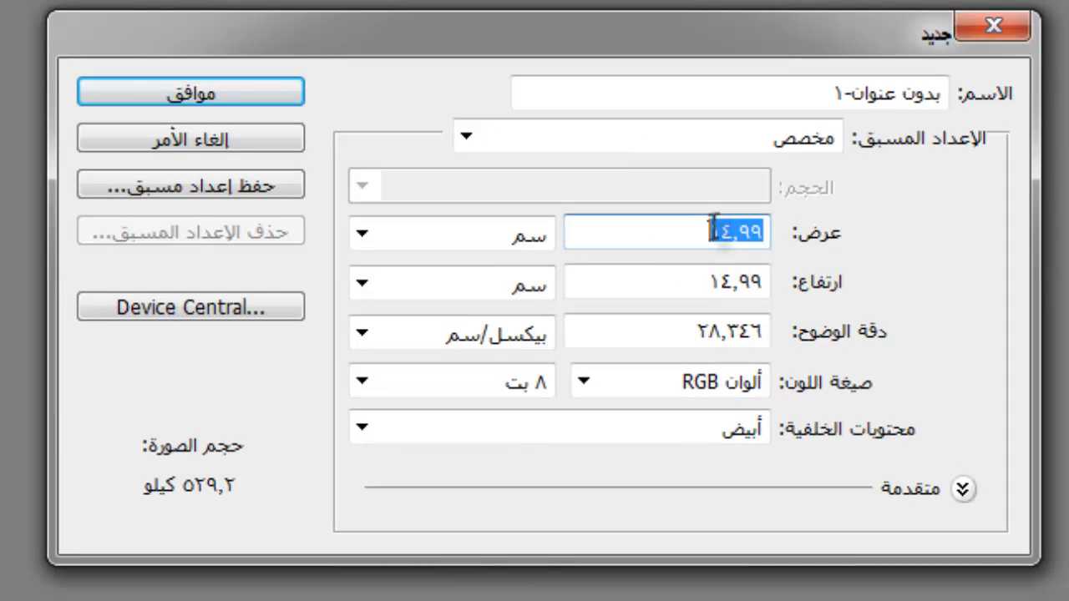
text(25)
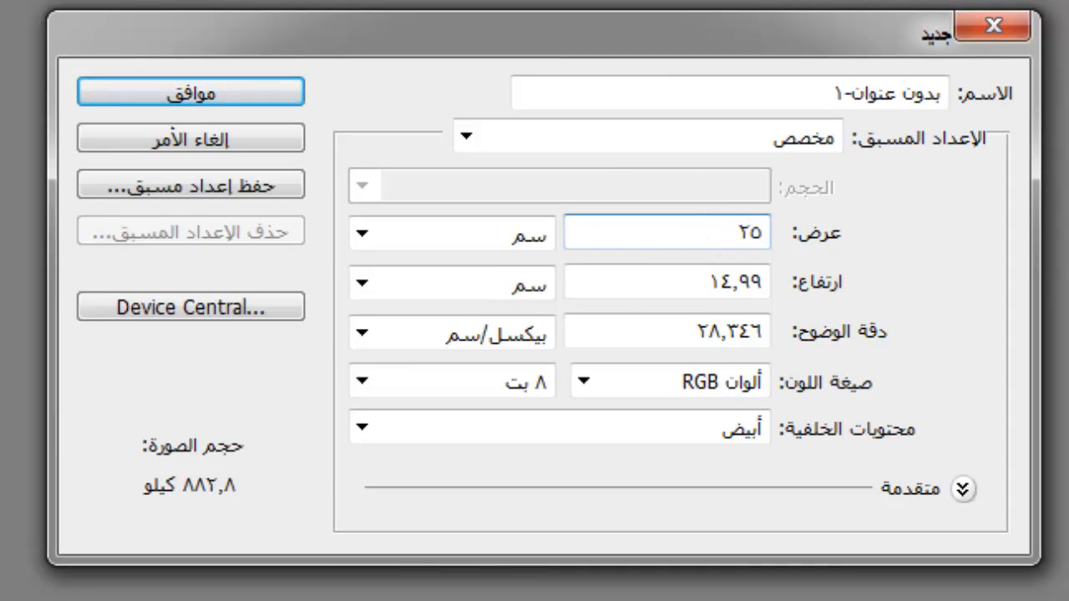
drag(649, 288, 779, 278)
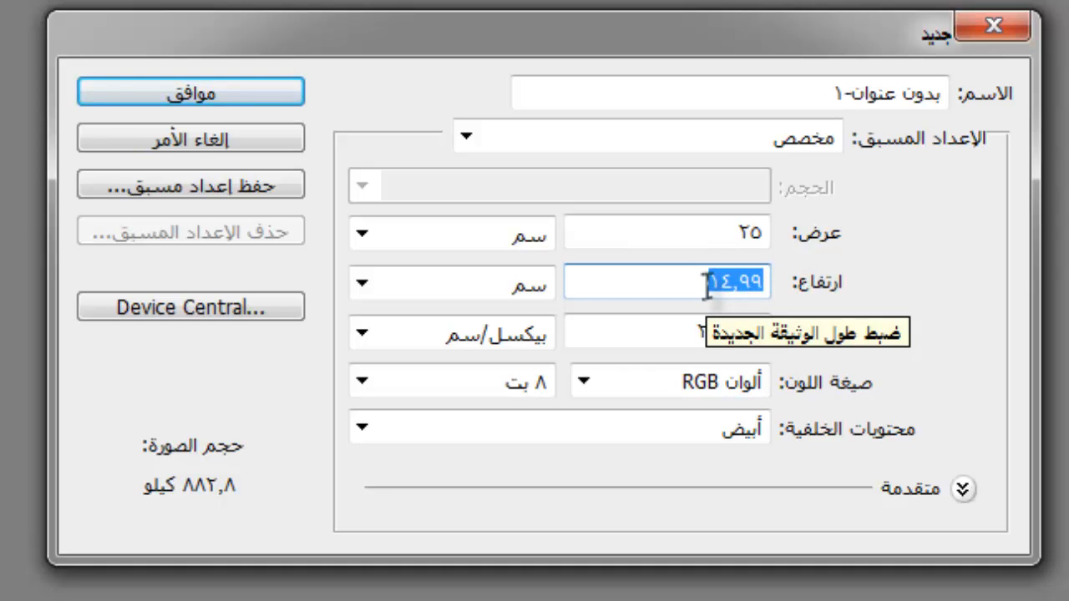
text(8)
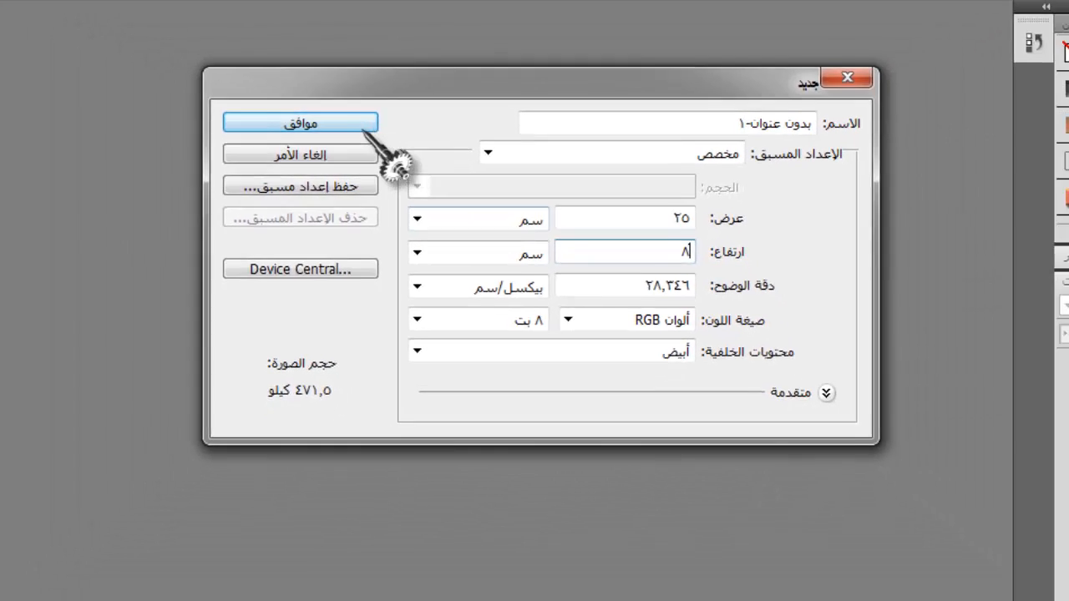
click(266, 92)
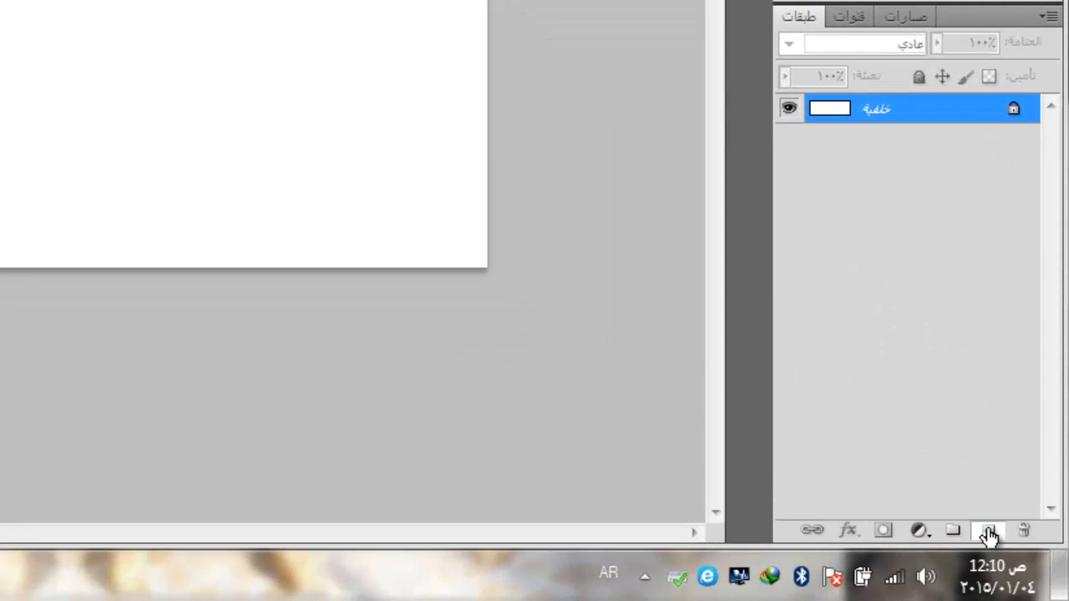
click(1021, 560)
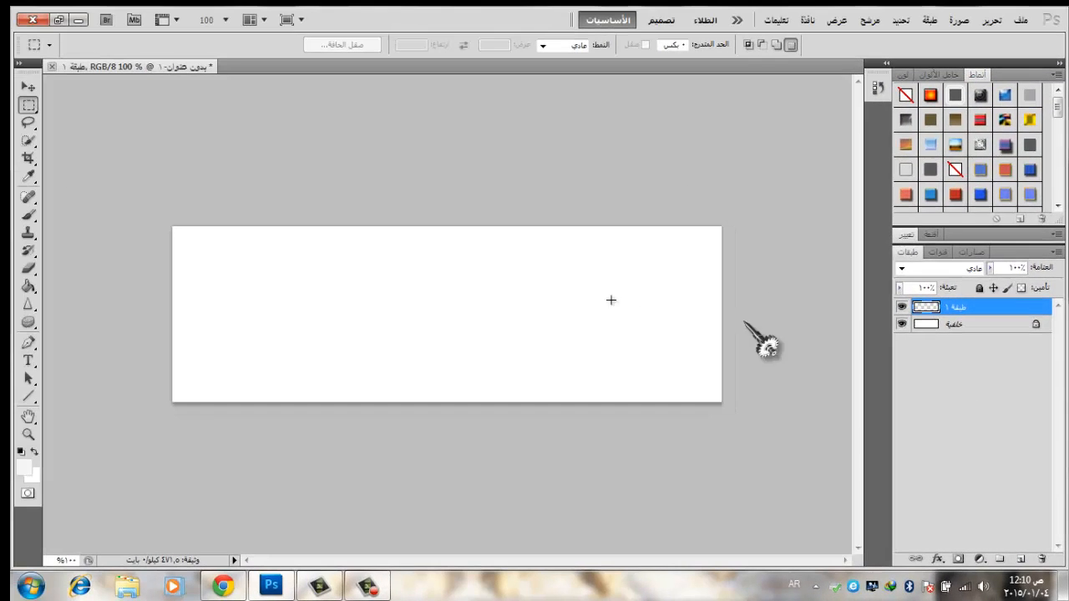
Look at the Facebook group's cover photo in Chrome and return to Photoshop.
click(222, 586)
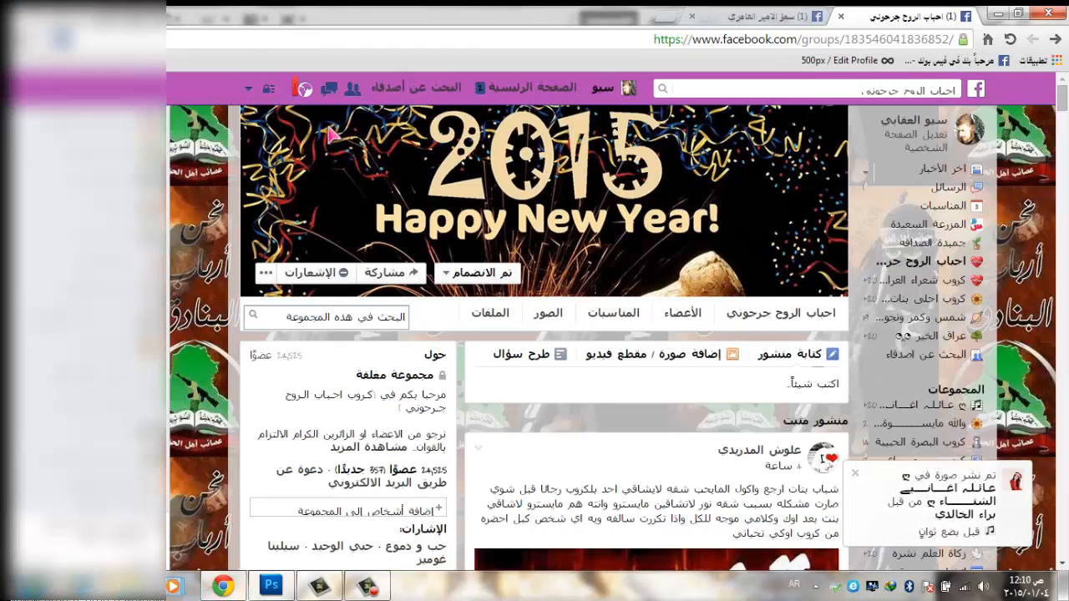
click(222, 587)
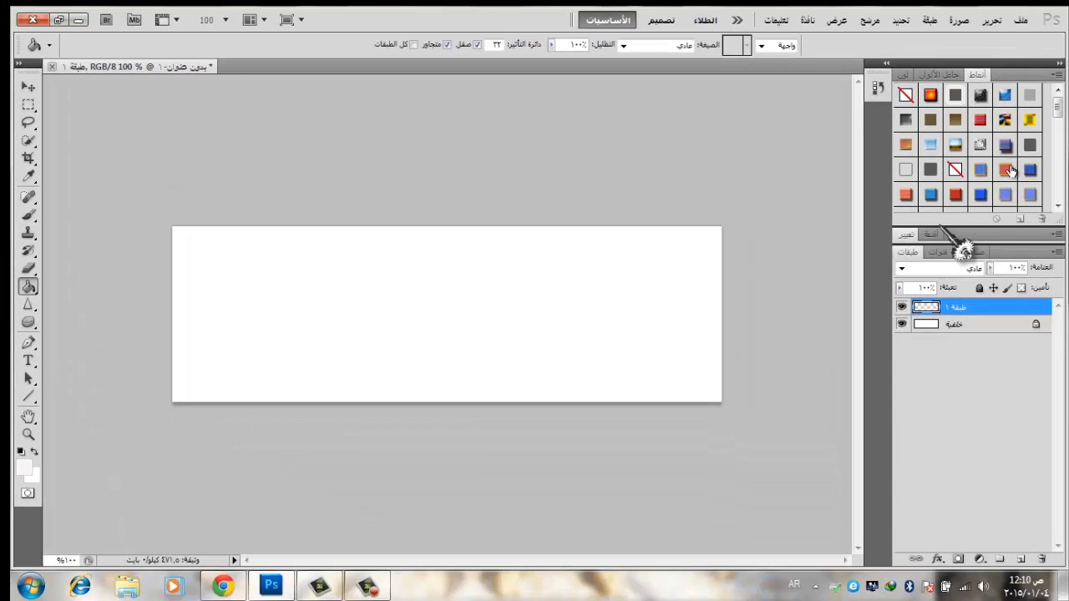
Apply the green and black preset style to the new layer and fill the layer with the Paint Bucket.
scroll(1044, 126, down, 3)
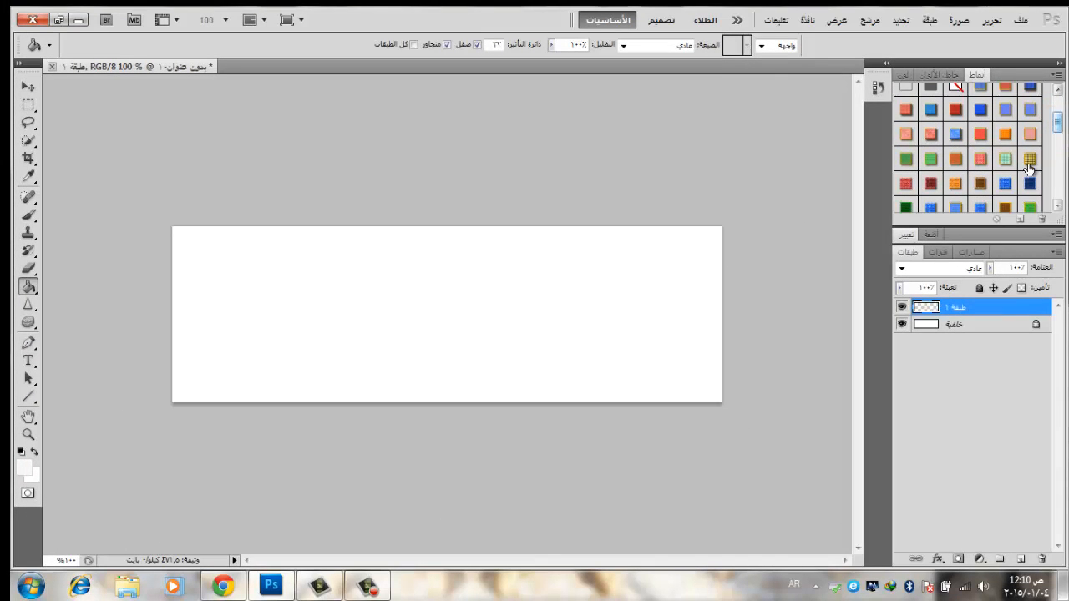
drag(1059, 127, 1060, 155)
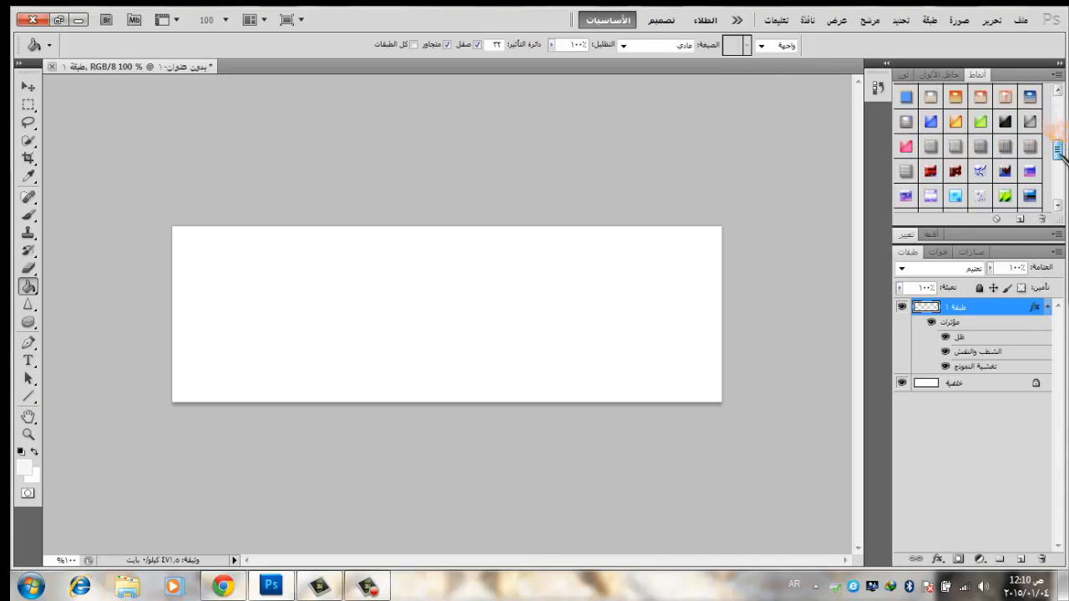
click(1007, 197)
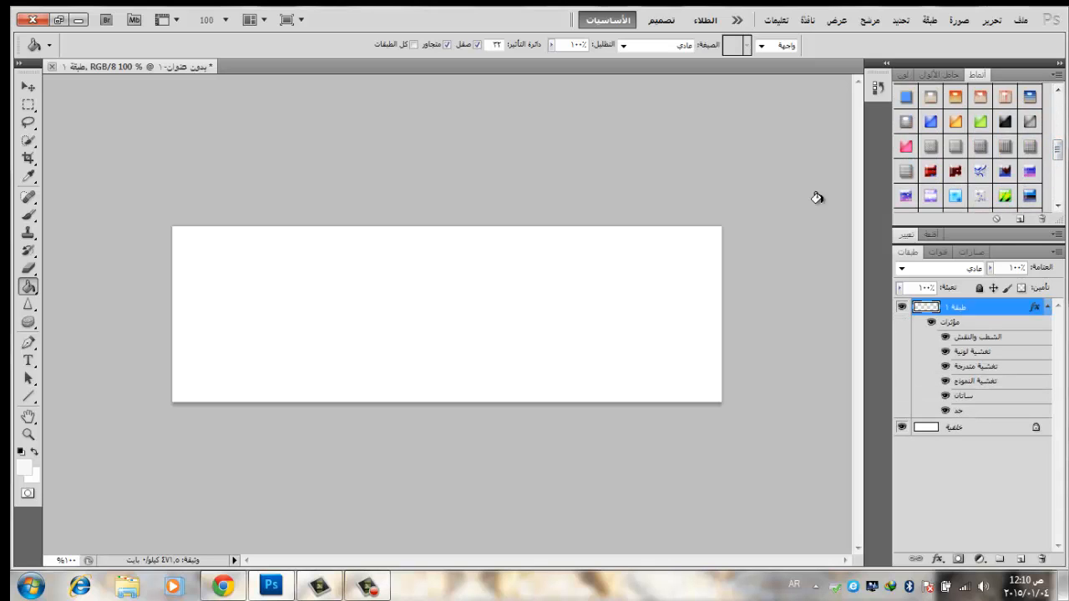
click(593, 280)
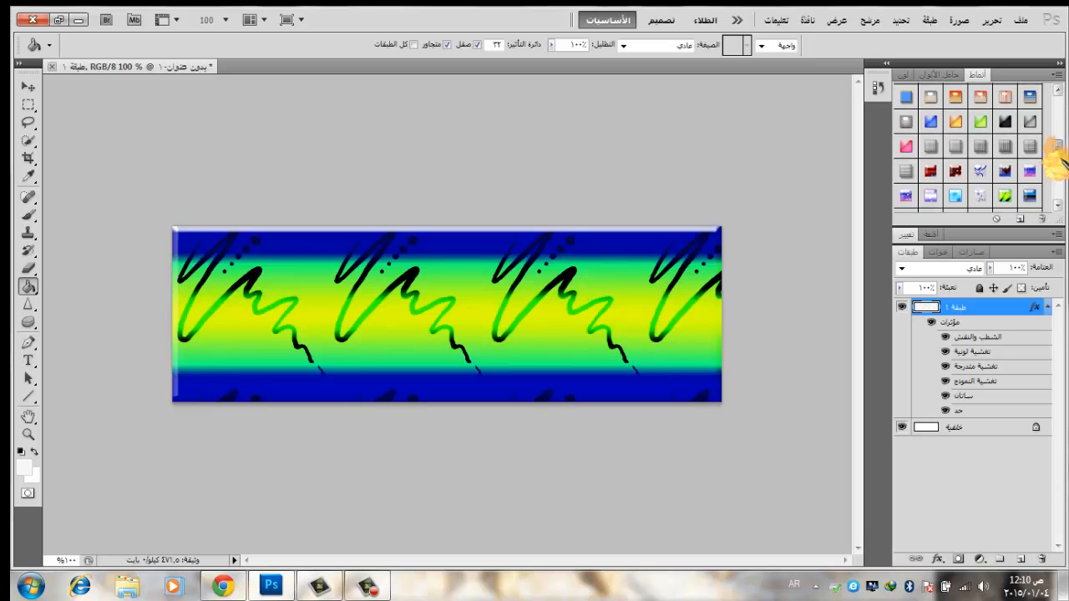
Try the pink and blue preset style, and replace it with the pale style showing pink floral ornaments.
drag(1060, 151, 1059, 167)
click(982, 159)
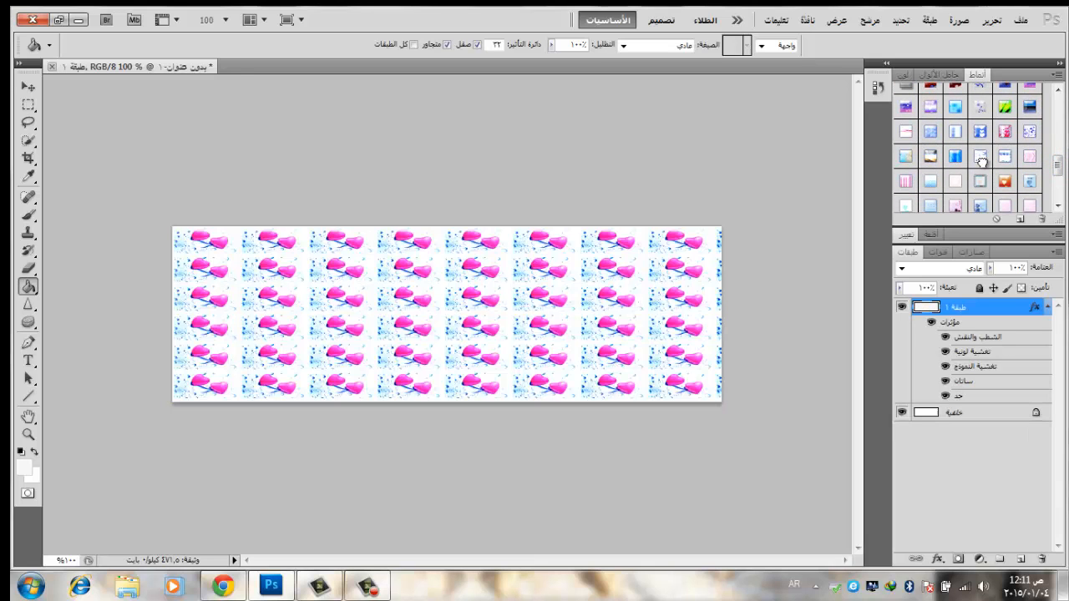
drag(1062, 167, 1060, 193)
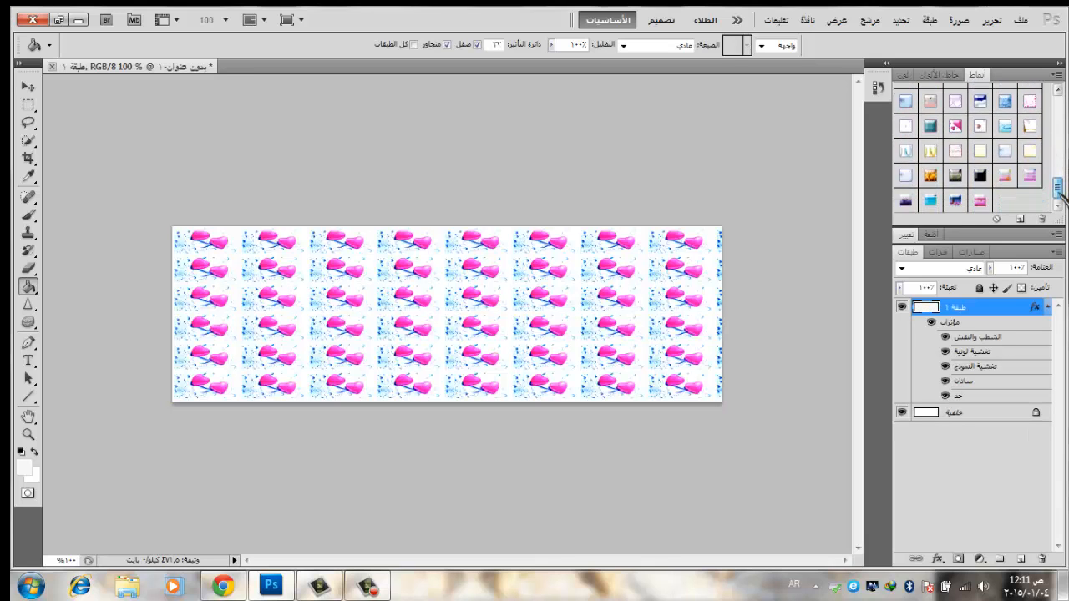
click(961, 150)
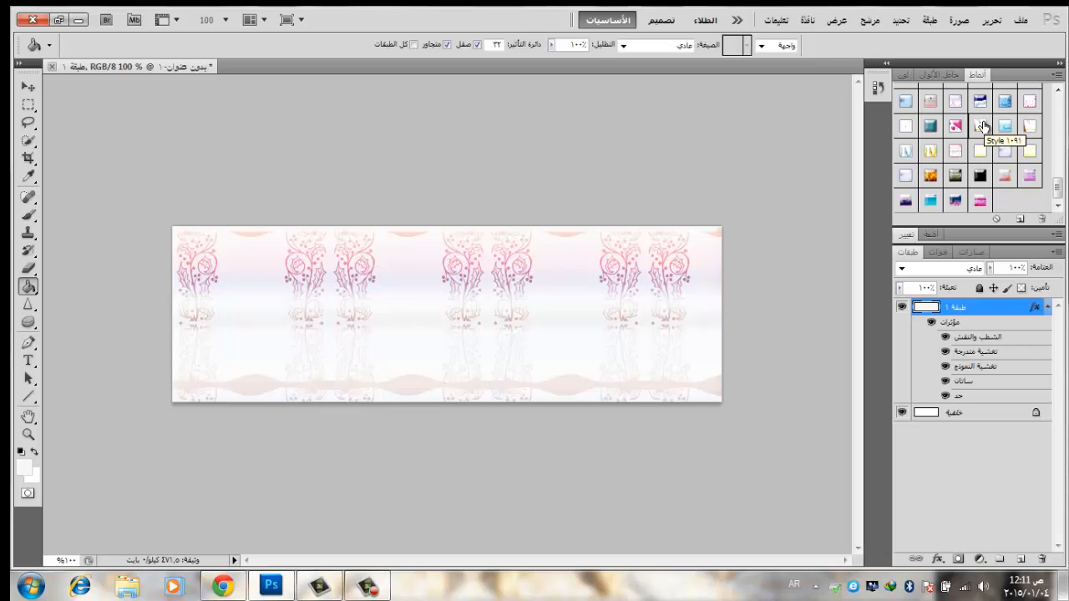
Add another empty layer and open the dark full-length photo 2015-01-02 18.58.21 of the man in the leather jacket.
click(1021, 561)
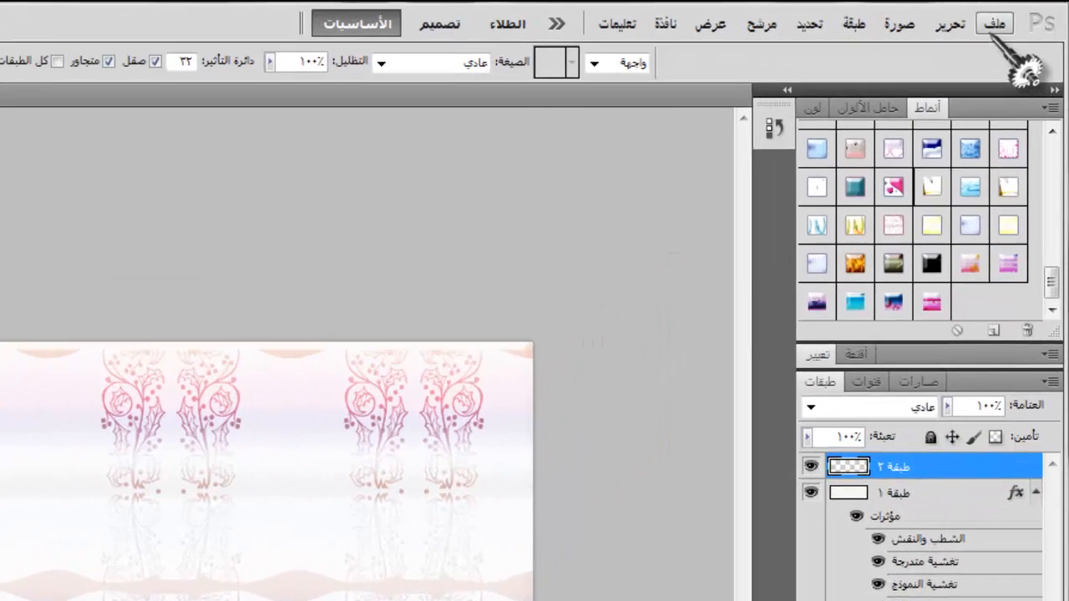
click(1020, 20)
click(994, 82)
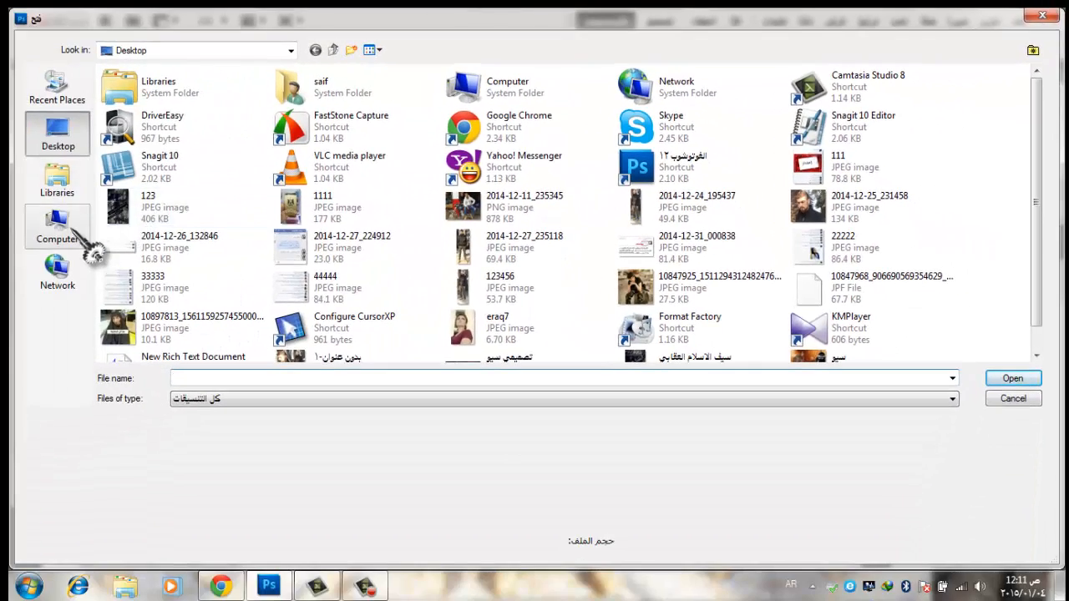
click(80, 199)
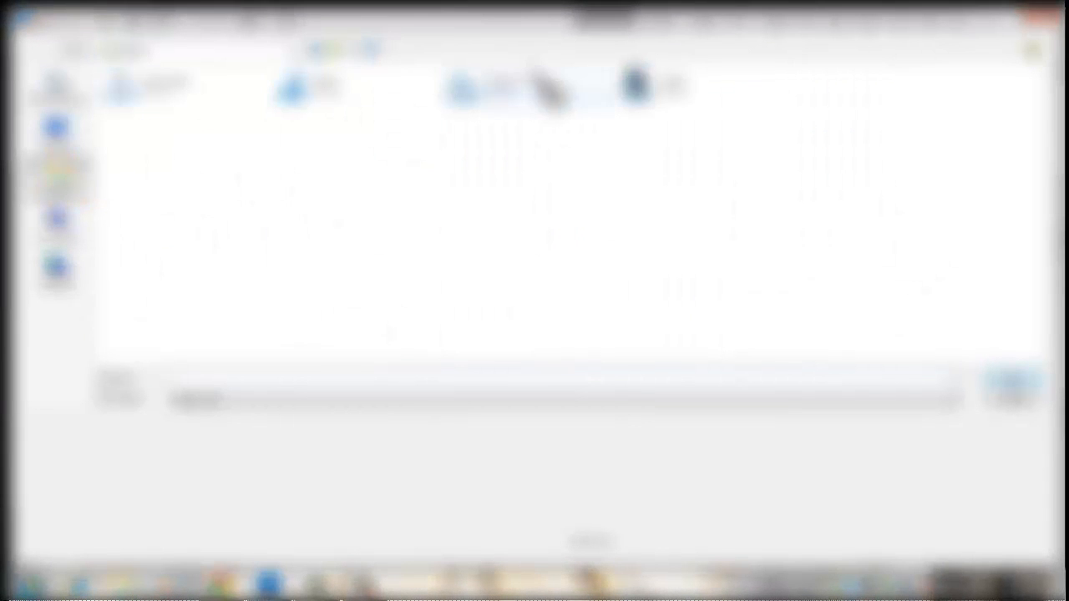
double_click(514, 90)
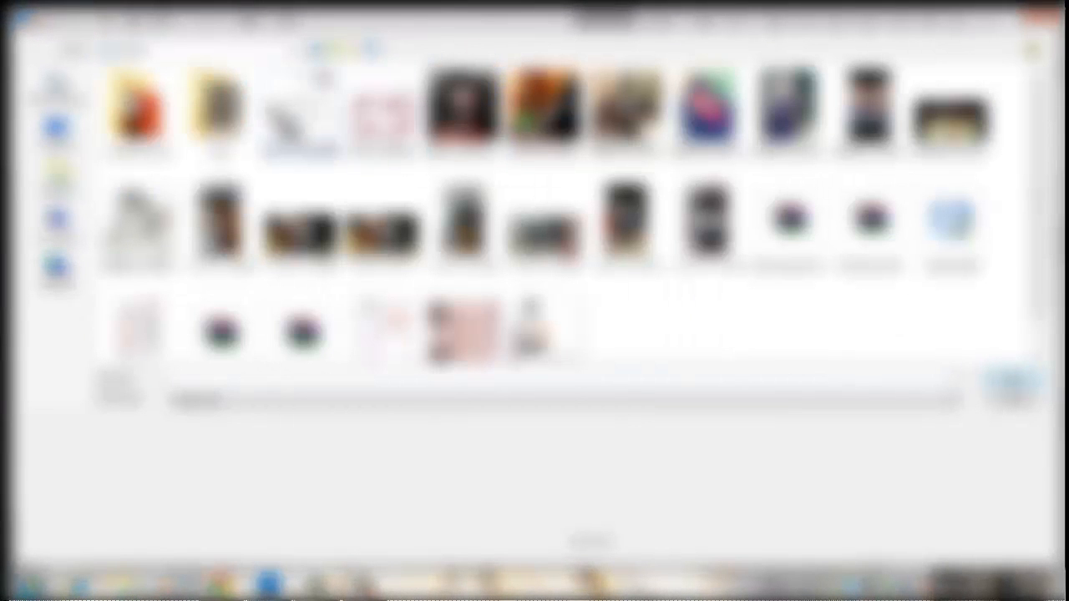
double_click(219, 109)
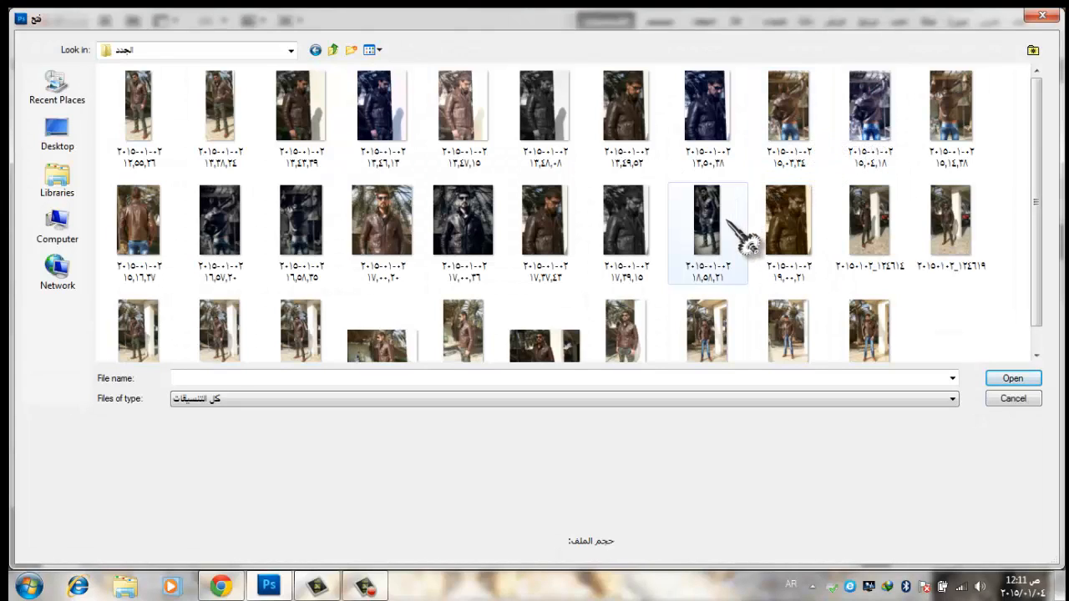
double_click(719, 222)
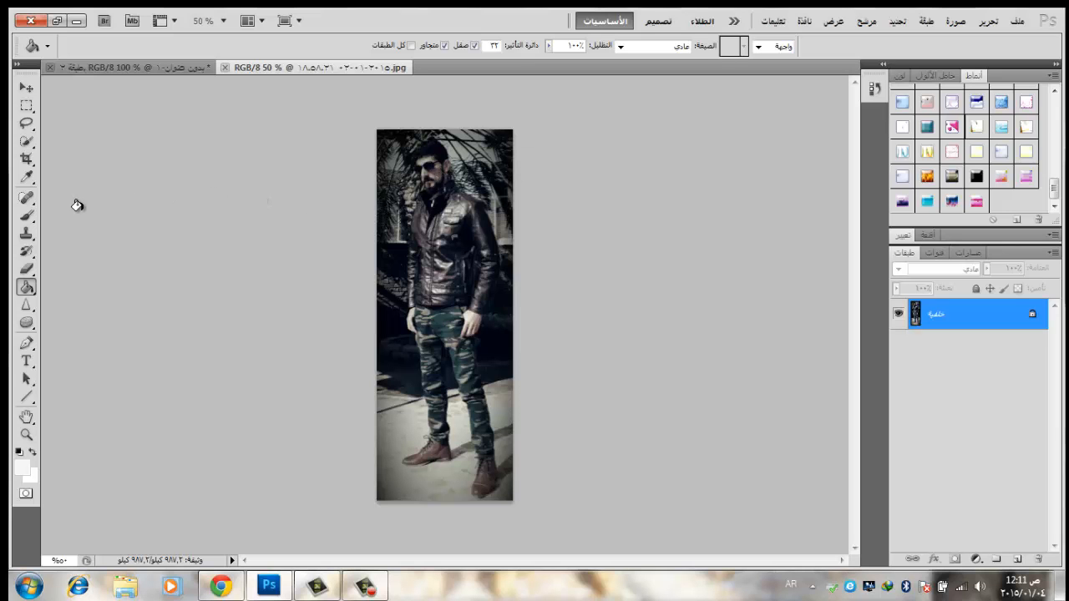
Select the man in the opened photo from head to feet with the Quick Selection tool.
click(26, 215)
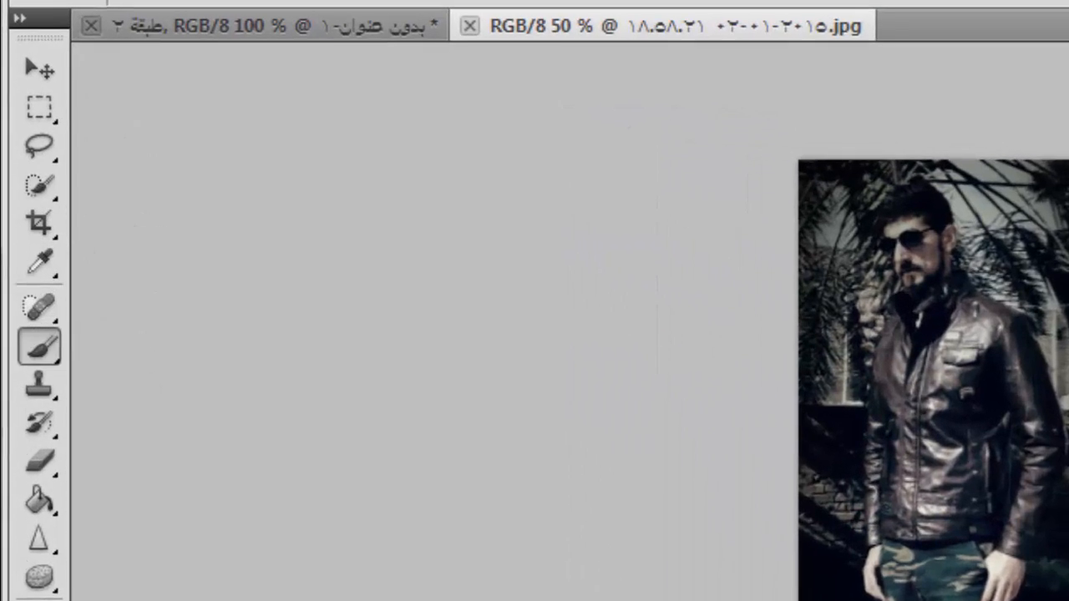
click(39, 185)
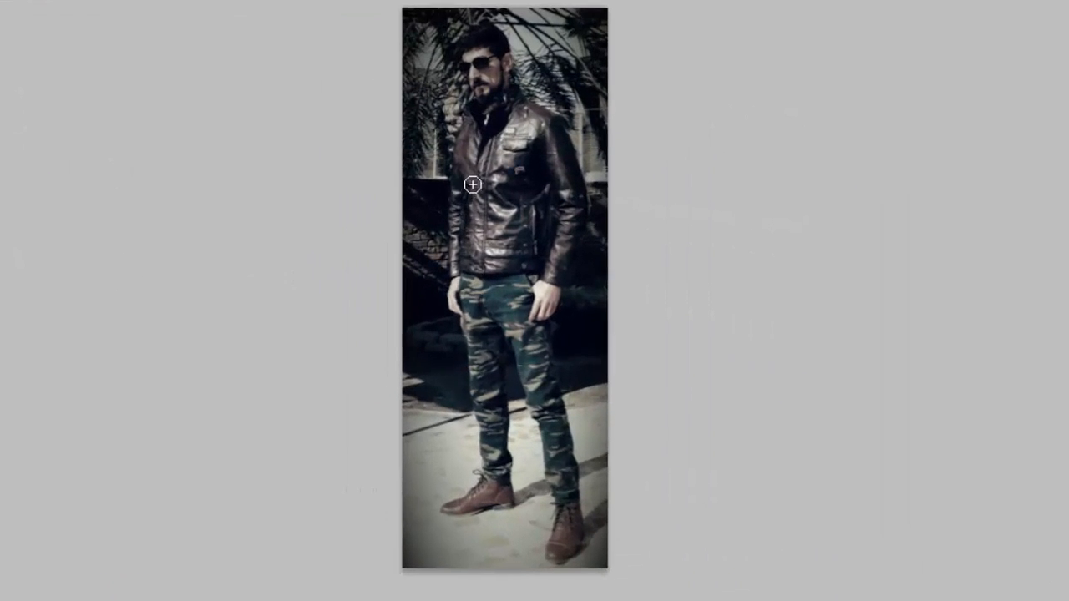
mouse_move(473, 185)
mouse_down()
mouse_move(489, 108)
mouse_move(477, 107)
mouse_move(477, 54)
mouse_move(489, 37)
mouse_up()
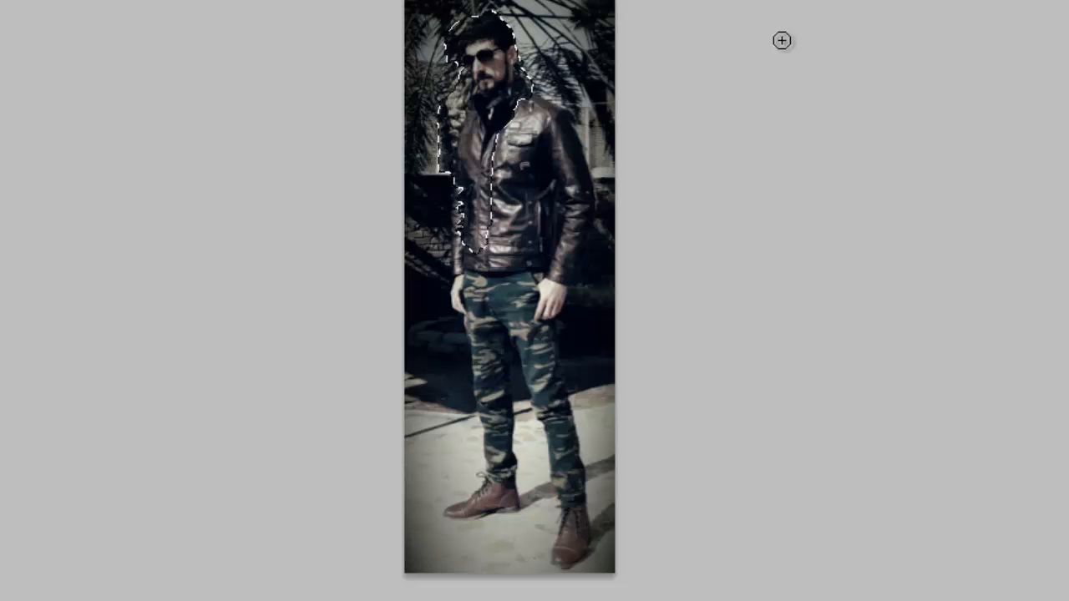
mouse_move(526, 101)
mouse_down()
mouse_move(552, 167)
mouse_move(546, 358)
mouse_move(557, 423)
mouse_move(545, 533)
mouse_move(504, 508)
mouse_move(493, 283)
mouse_up()
Enlarge the selected figure with Free Transform to 134.66% width and 118.03% height, and apply the transformation.
right_click(448, 298)
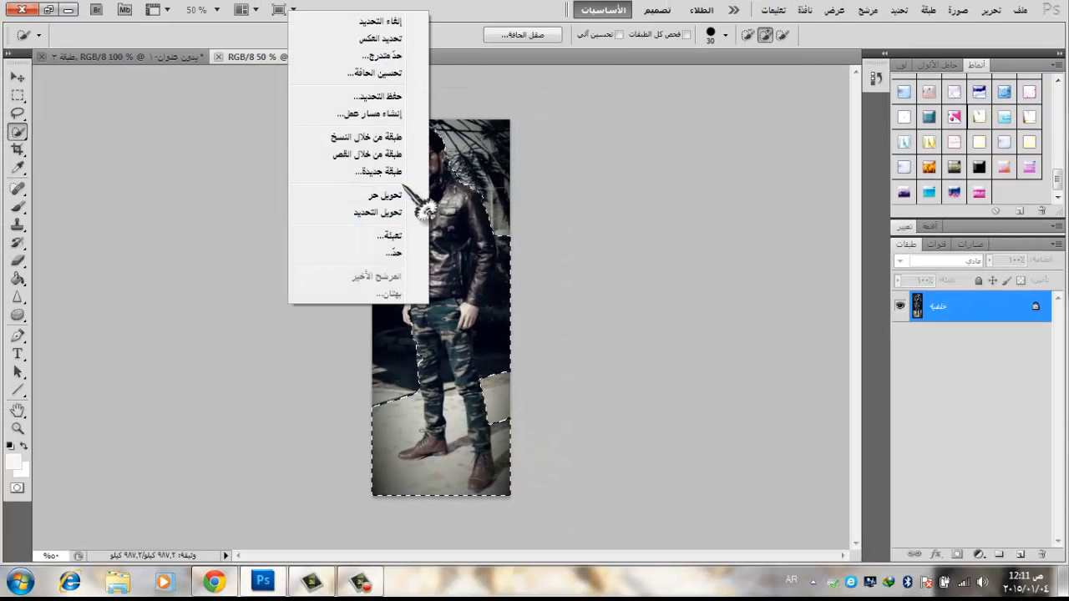
click(395, 194)
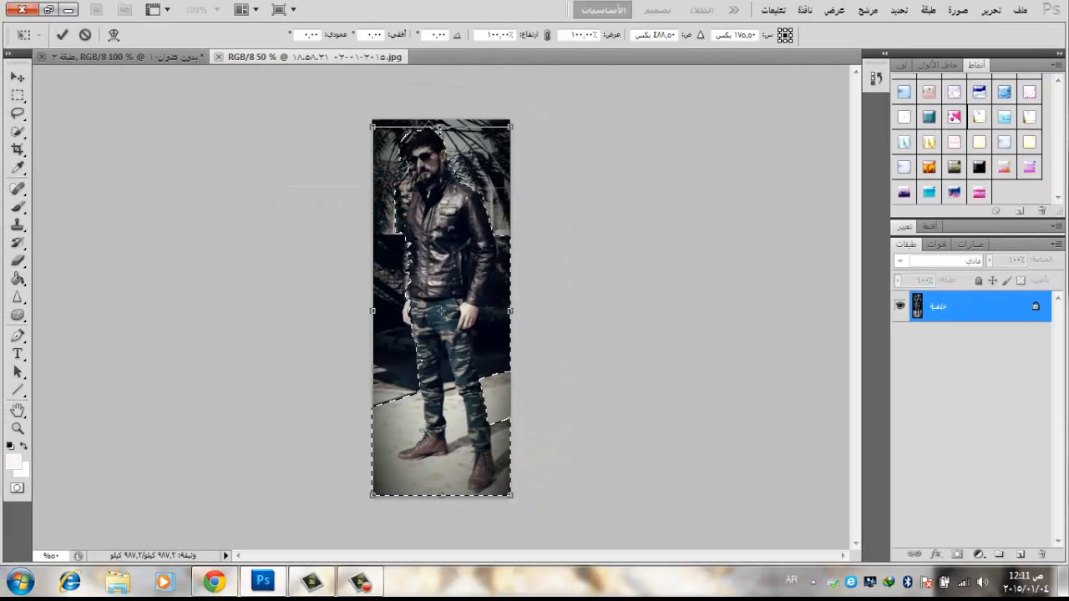
drag(441, 123, 441, 58)
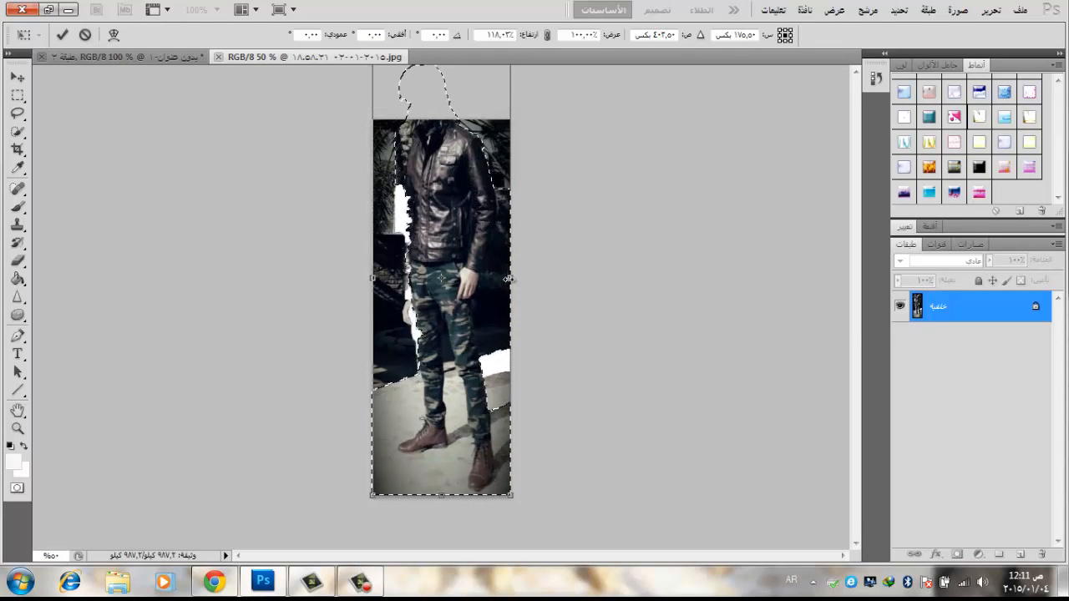
drag(511, 275, 569, 280)
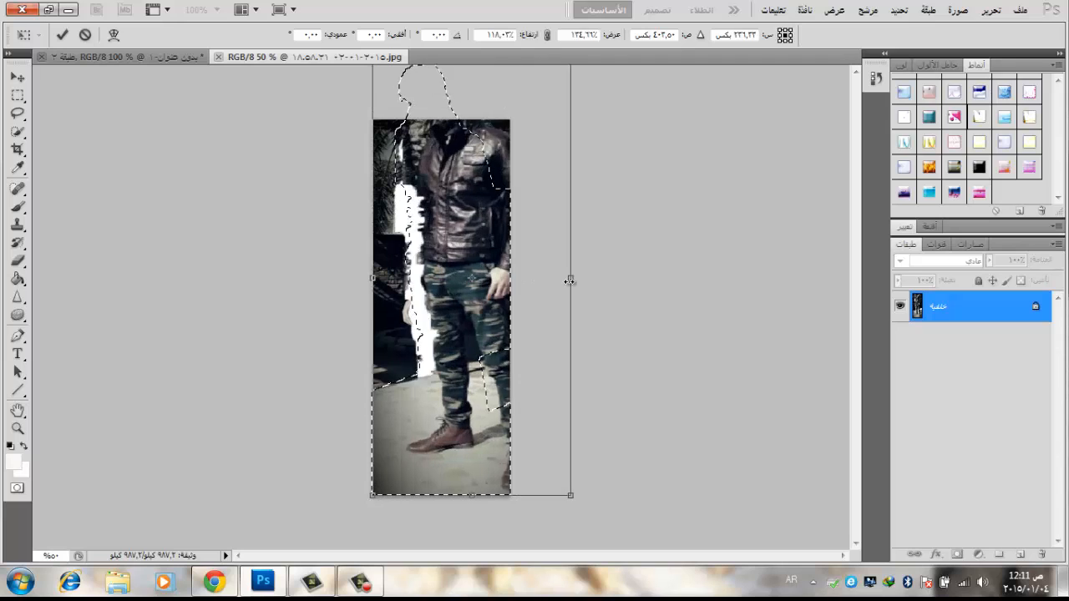
click(16, 76)
click(623, 228)
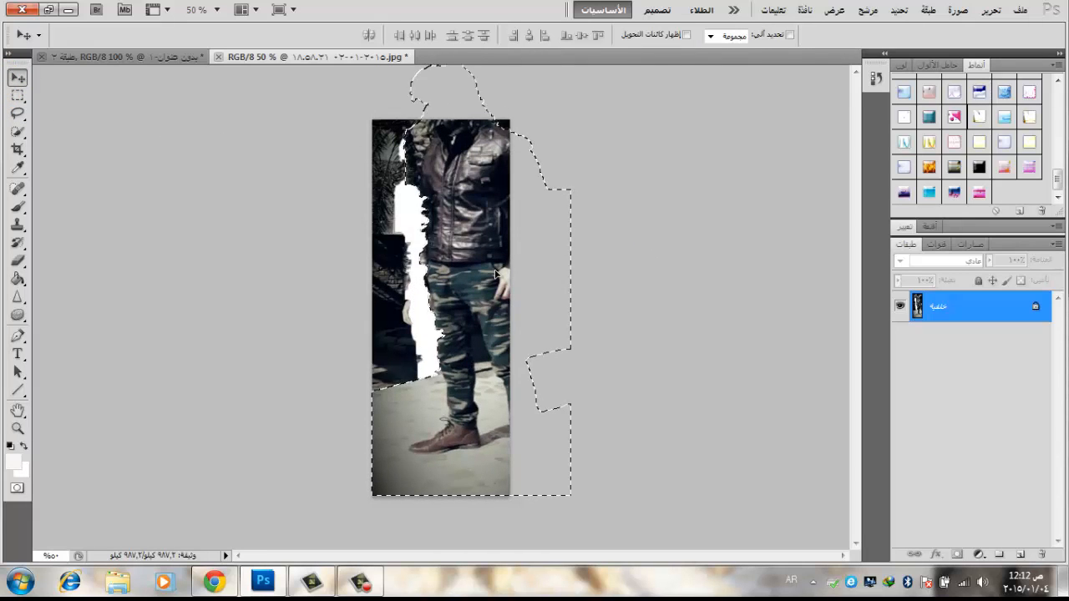
Move the selected figure from the photo into the middle of the patterned banner document with the Move tool.
drag(484, 268, 226, 81)
drag(171, 58, 428, 306)
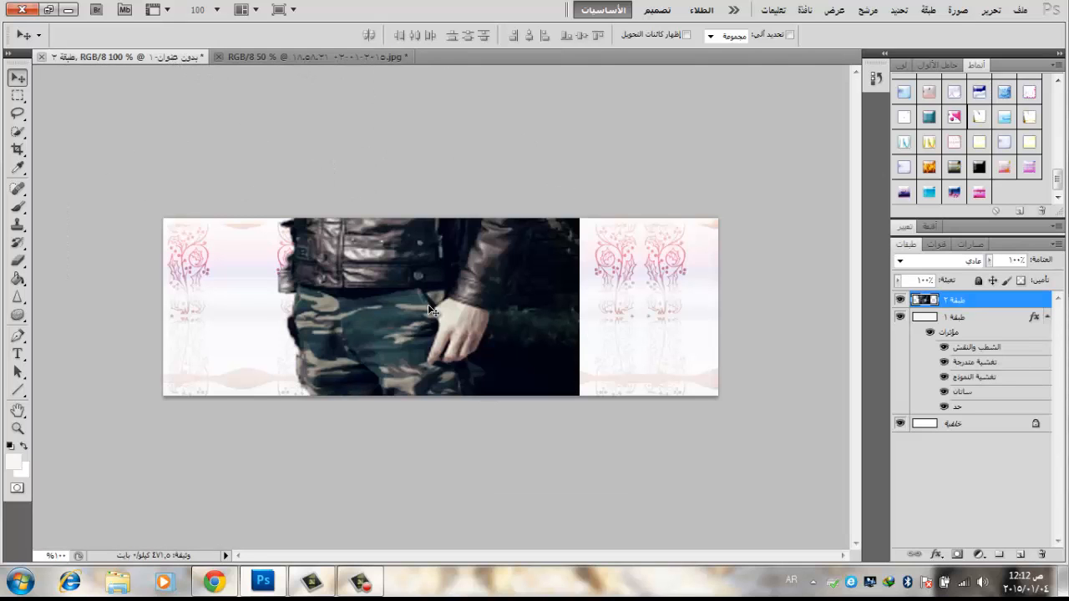
Shrink the man's figure with Free Transform to about 43% width and 30% height, positioning it right of the banner's centre.
click(990, 10)
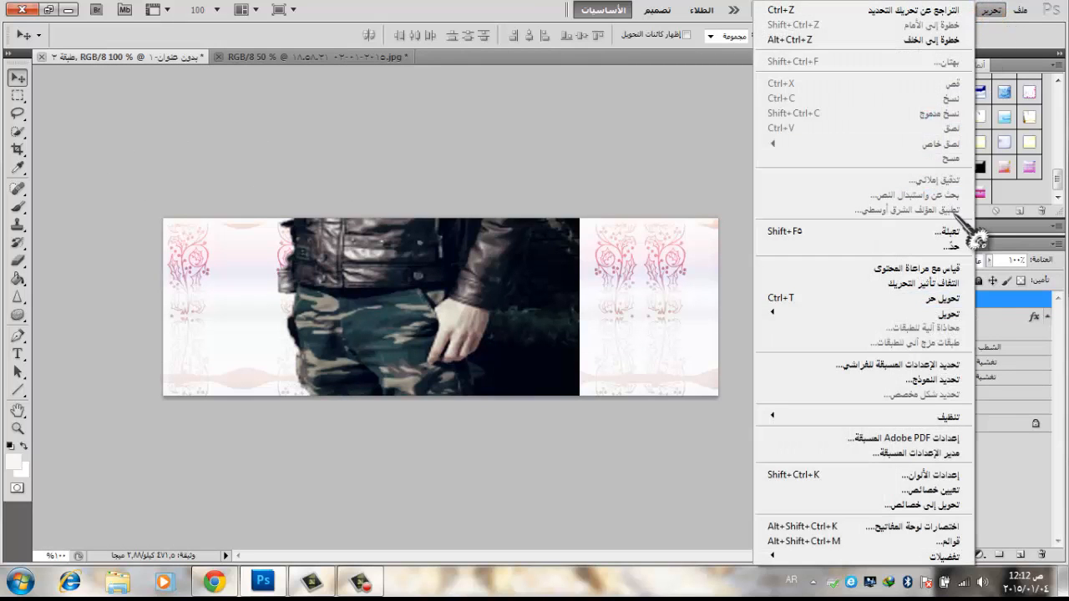
click(952, 299)
drag(530, 125, 591, 466)
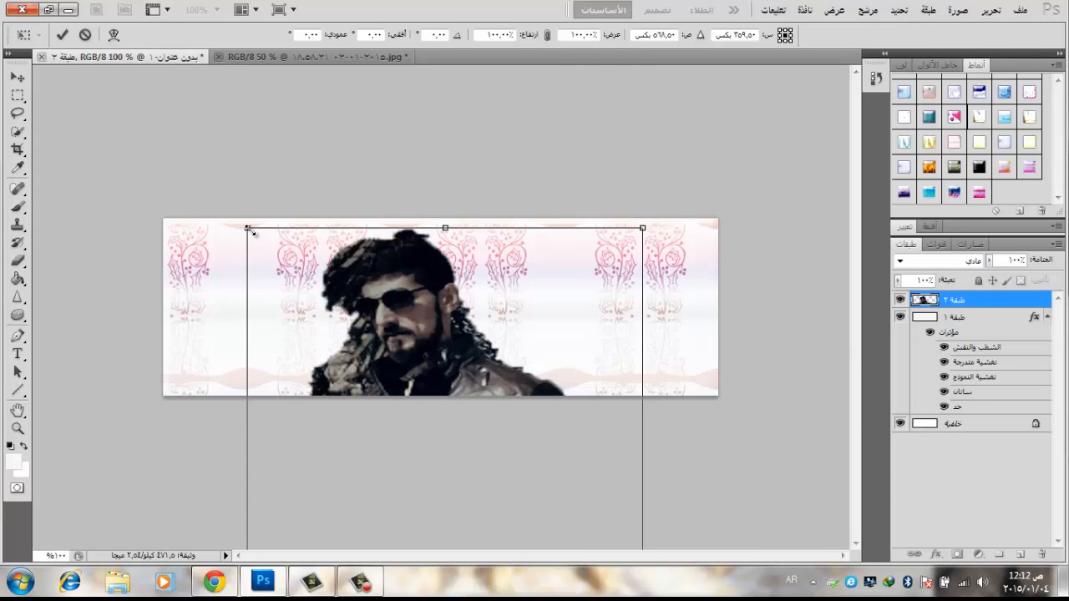
drag(247, 227, 406, 325)
drag(493, 389, 439, 188)
drag(479, 301, 457, 340)
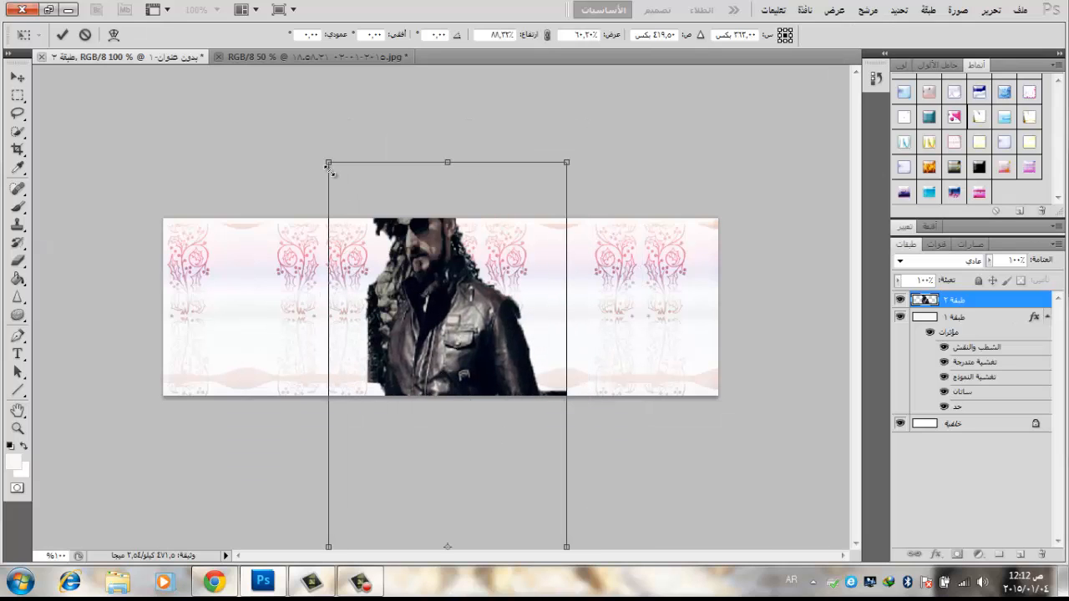
drag(330, 170, 395, 310)
drag(490, 394, 489, 229)
drag(495, 481, 527, 425)
drag(511, 72, 507, 430)
drag(505, 534, 506, 296)
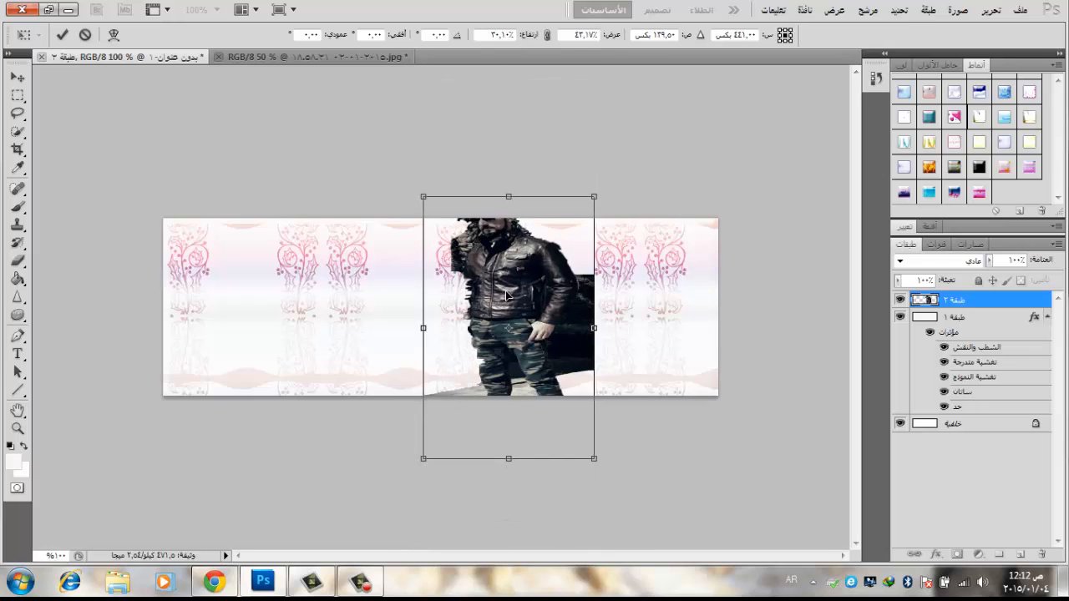
Shrink the figure further to 23.37% width and 19.68% height, place it at the banner's right end, and apply the transformation.
drag(509, 198, 510, 255)
drag(491, 348, 620, 305)
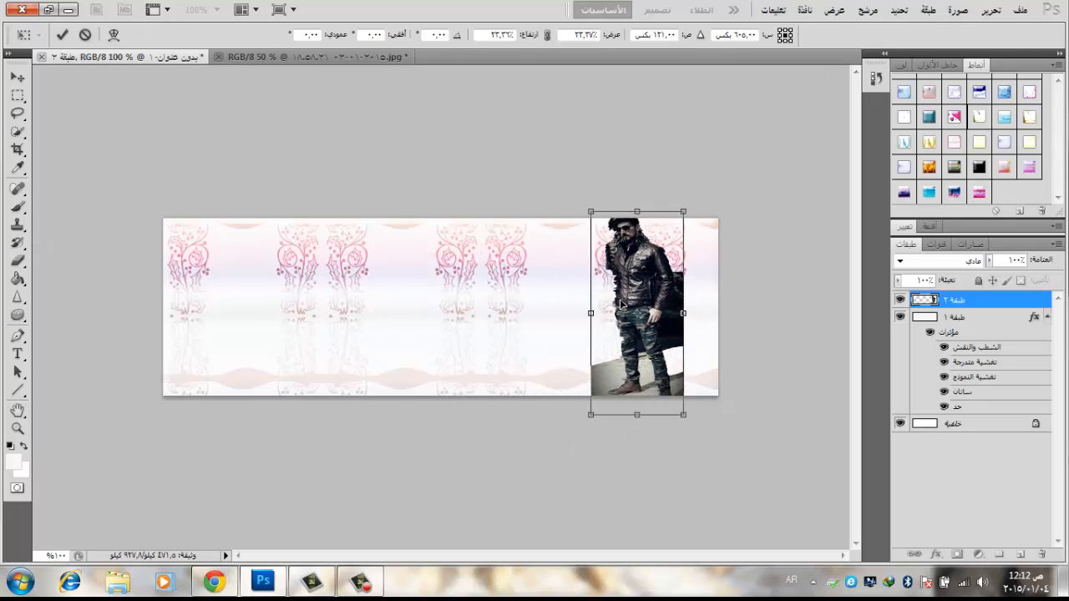
mouse_move(637, 417)
mouse_down()
mouse_move(637, 390)
mouse_move(637, 399)
mouse_up()
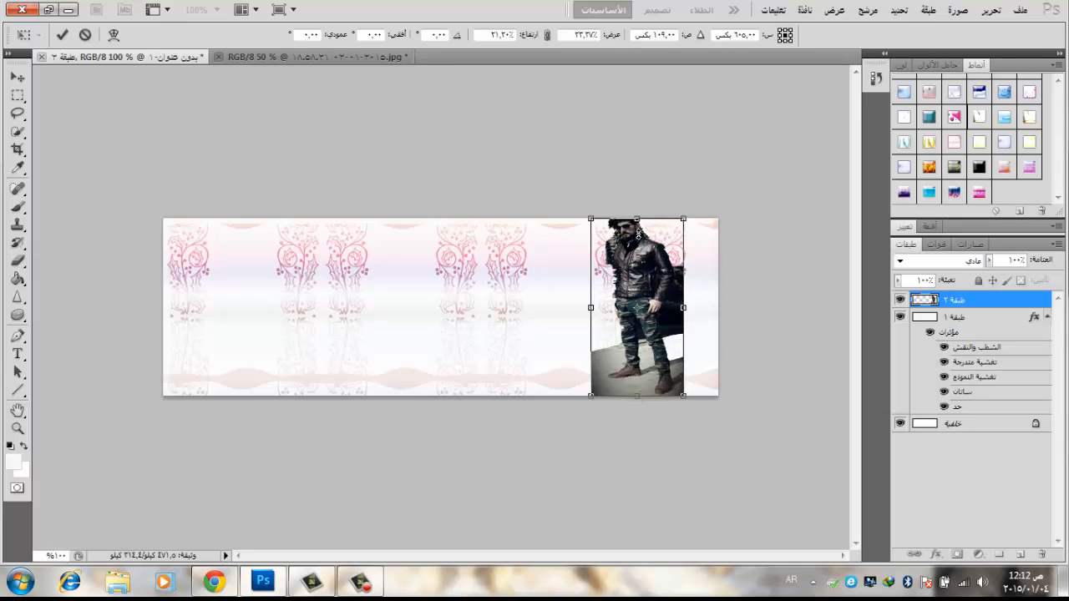
drag(638, 220, 638, 226)
drag(634, 286, 666, 292)
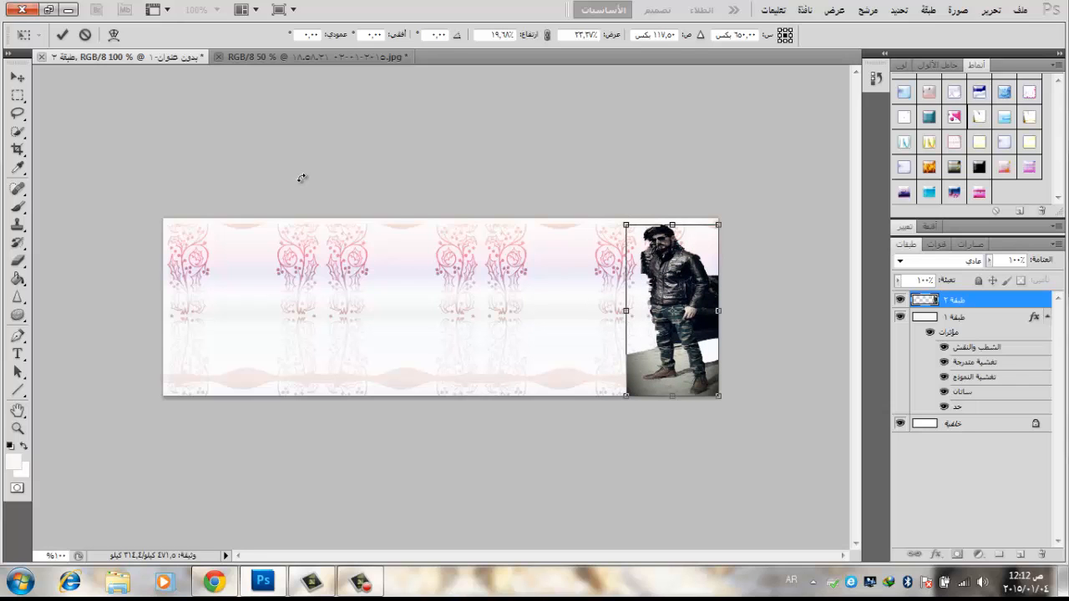
click(17, 77)
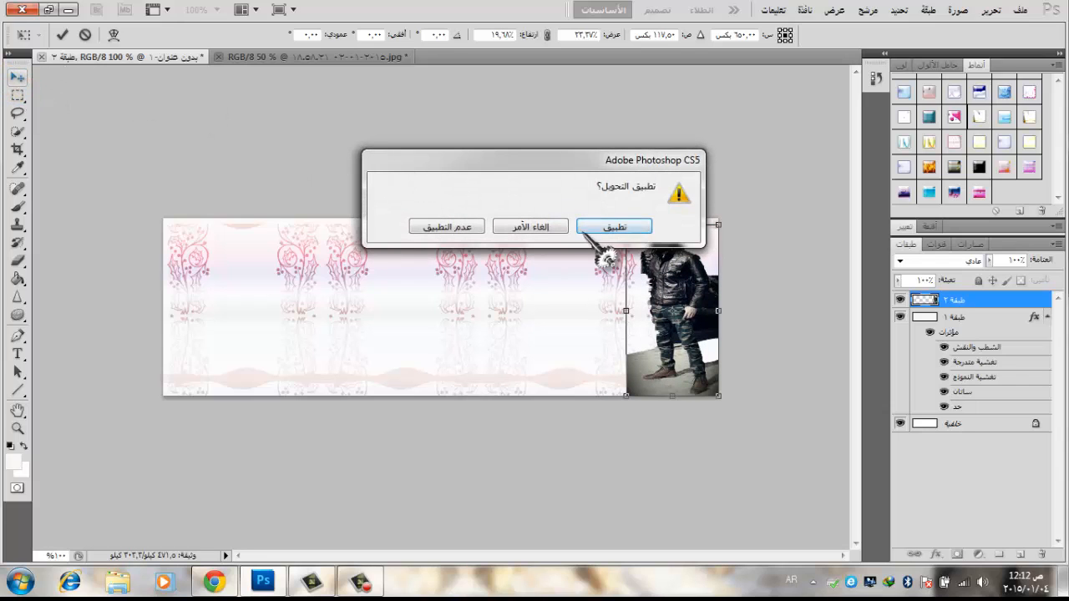
click(615, 227)
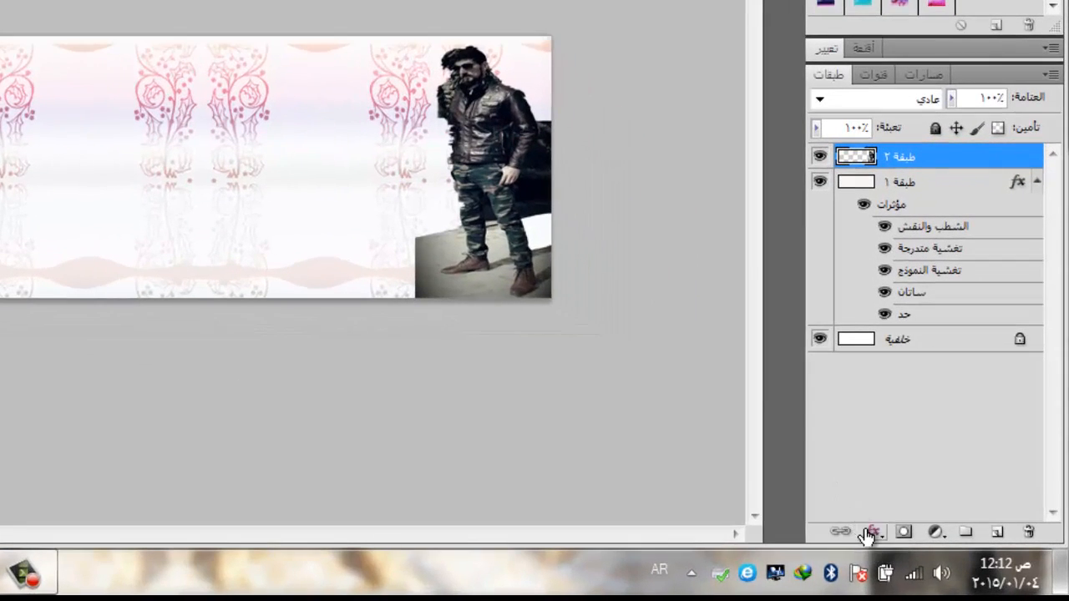
Lower the figure layer's opacity to 38% in its layer style blending options.
click(868, 533)
click(819, 269)
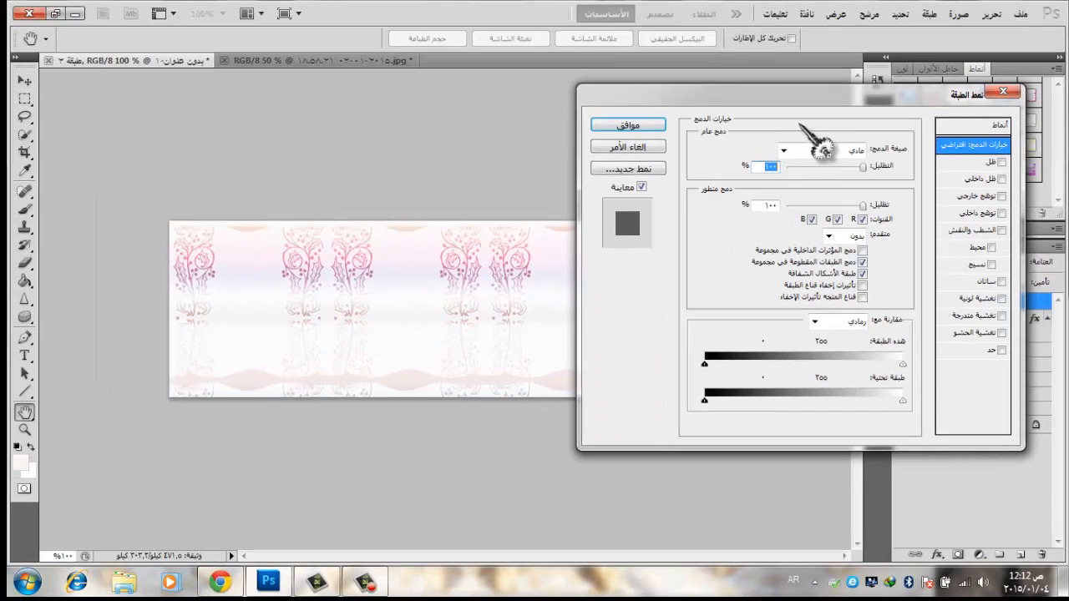
drag(807, 99, 282, 77)
drag(359, 154, 313, 155)
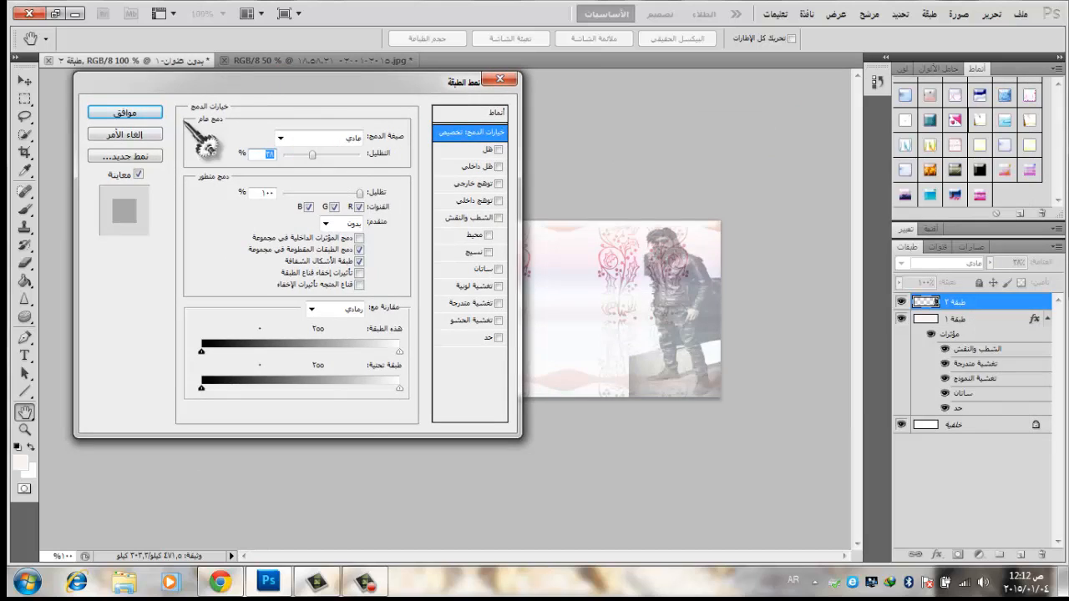
click(139, 111)
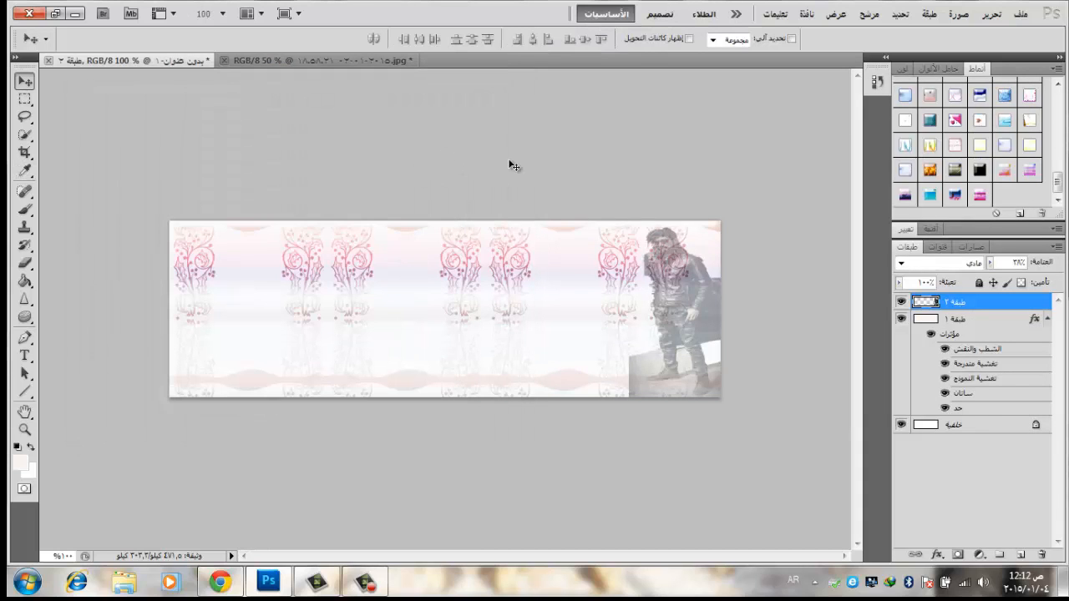
Add an empty layer and stamp the 448-pixel hearts-and-swirls brush once over the left part of the banner.
click(1020, 557)
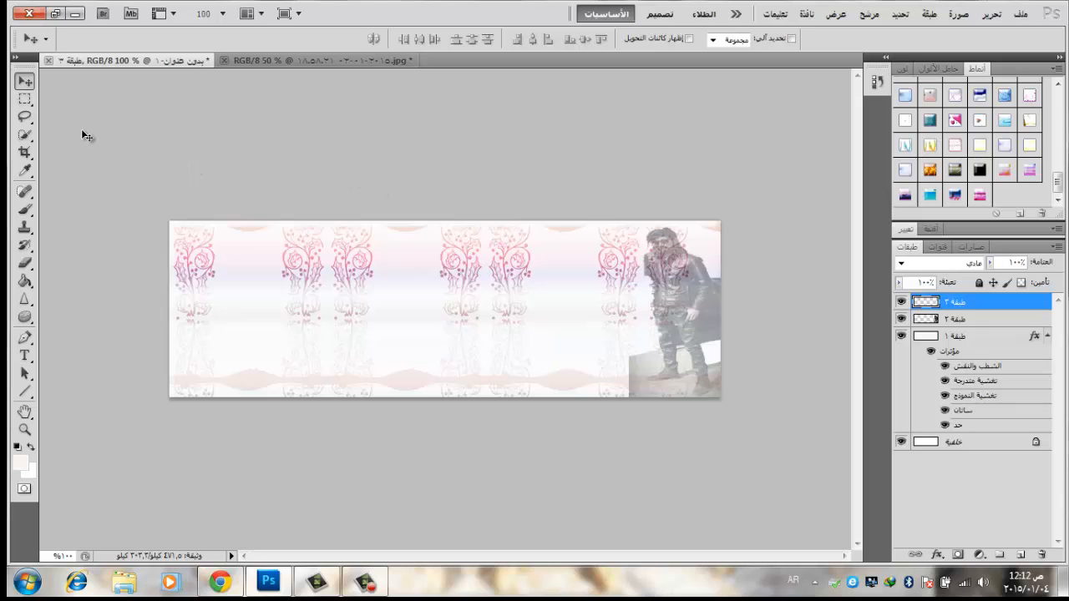
click(25, 136)
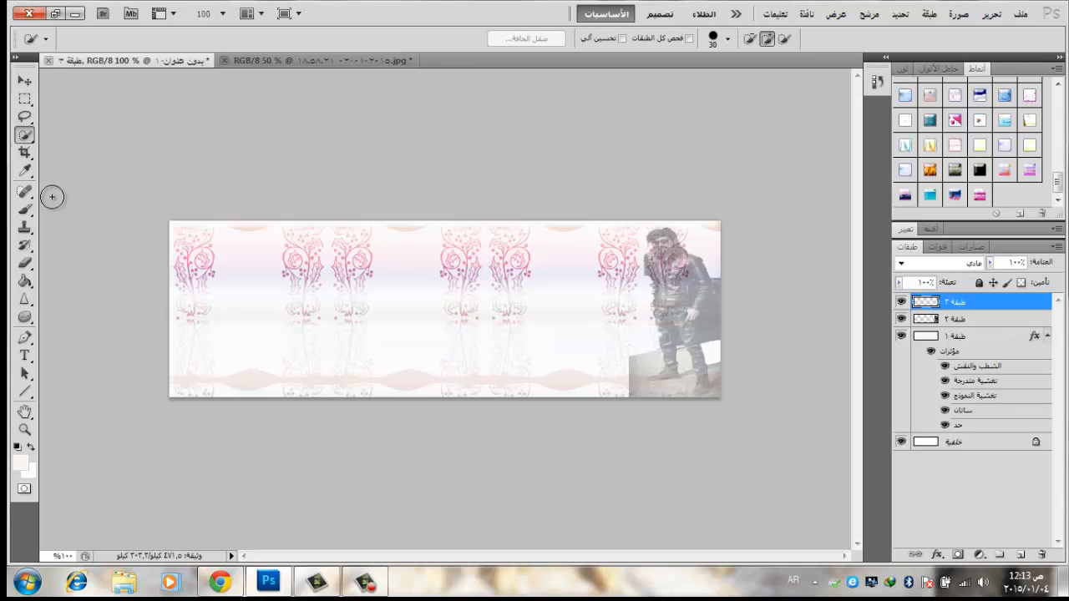
click(26, 209)
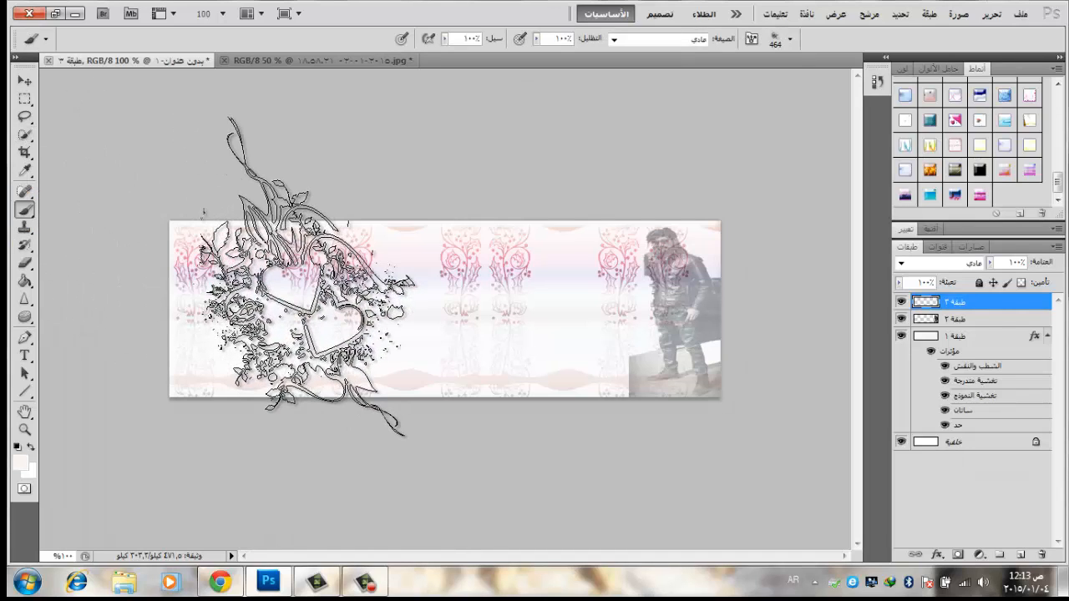
right_click(317, 283)
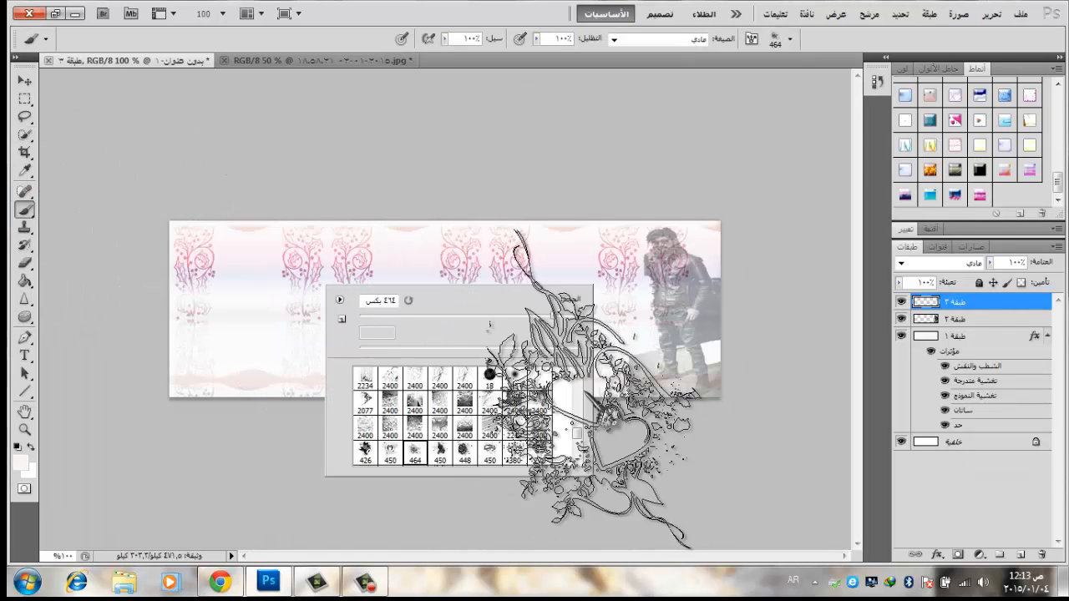
scroll(606, 456, down, 2)
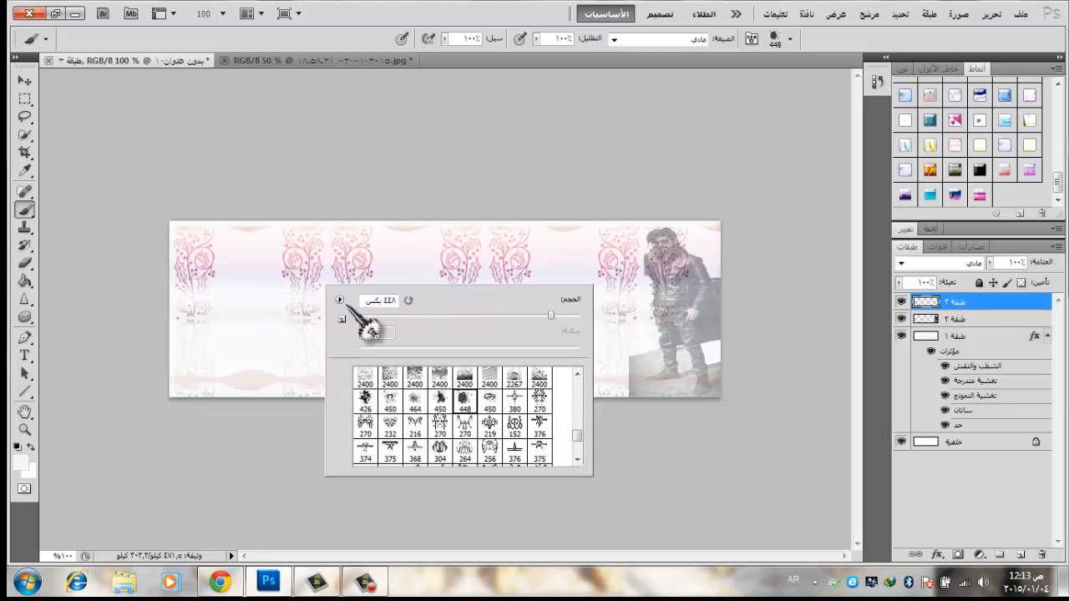
click(309, 315)
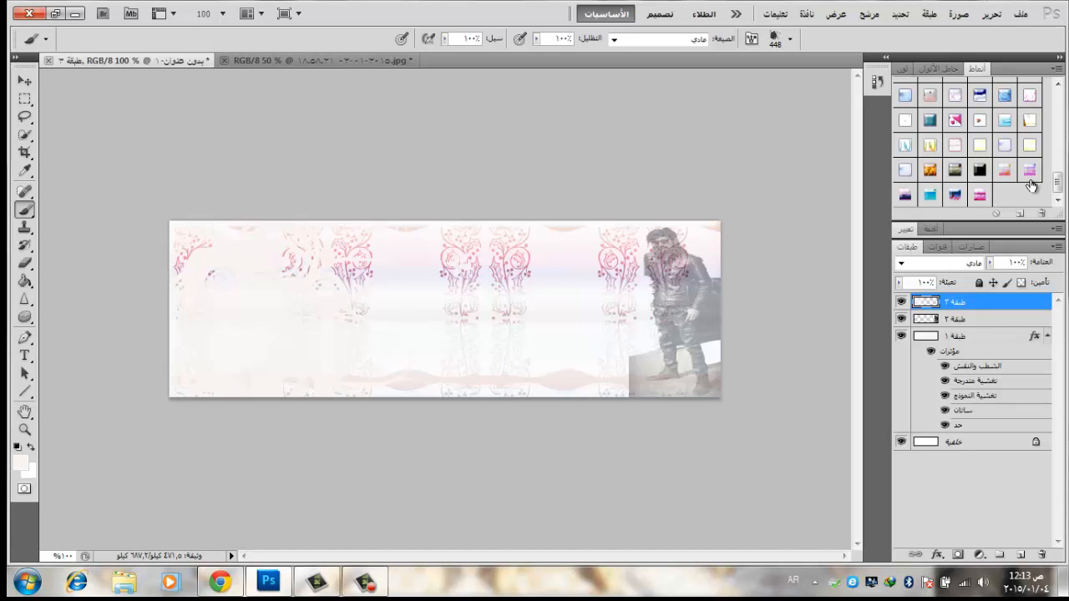
Apply the striped pink style preset to the brush layer and stamp the hearts brush over the banner's middle and right end.
click(980, 196)
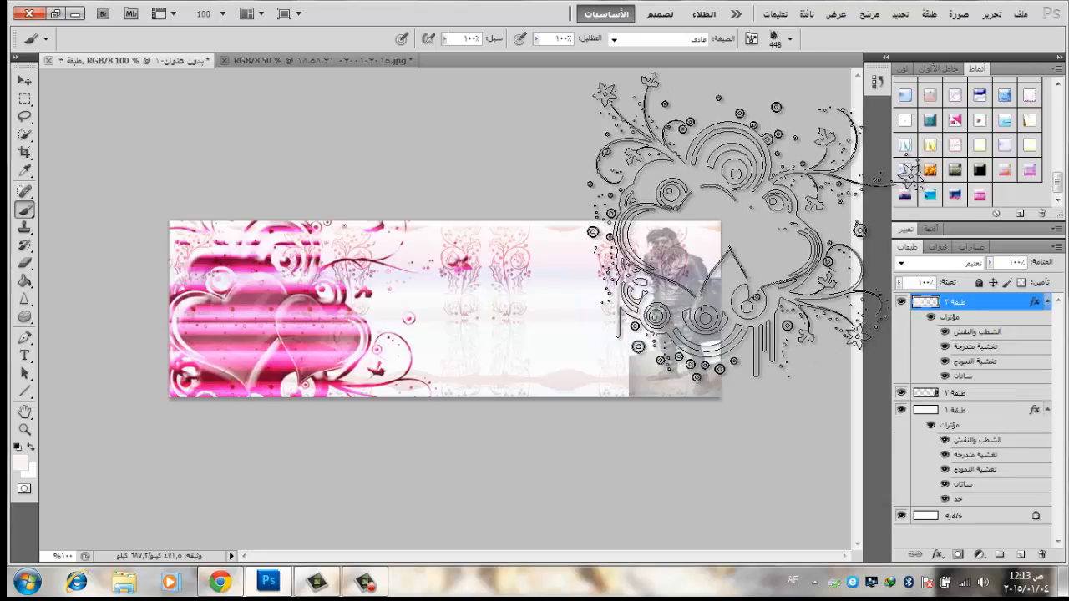
click(504, 302)
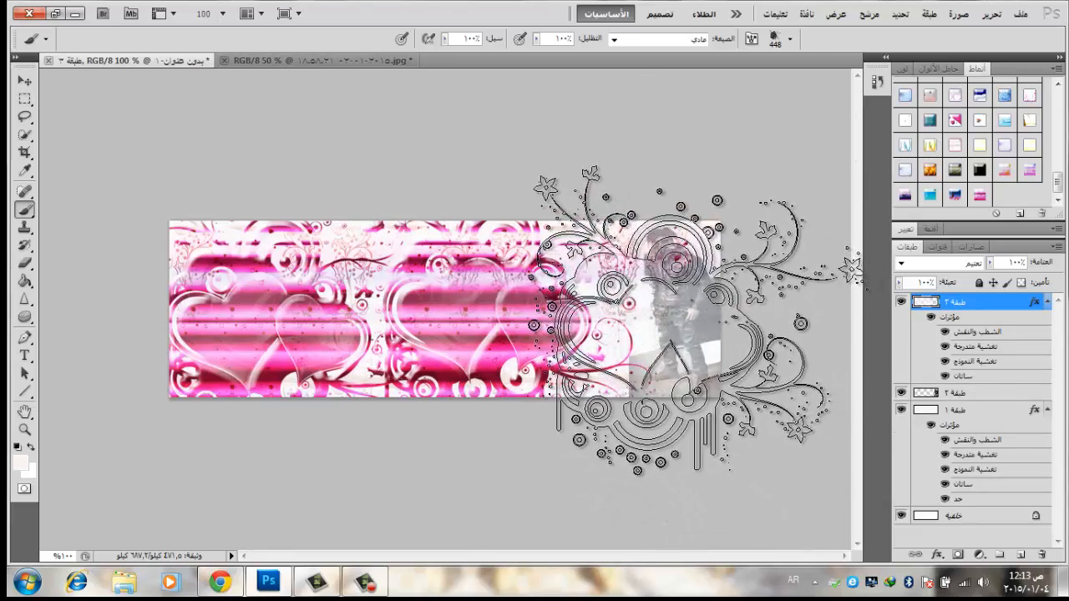
click(680, 322)
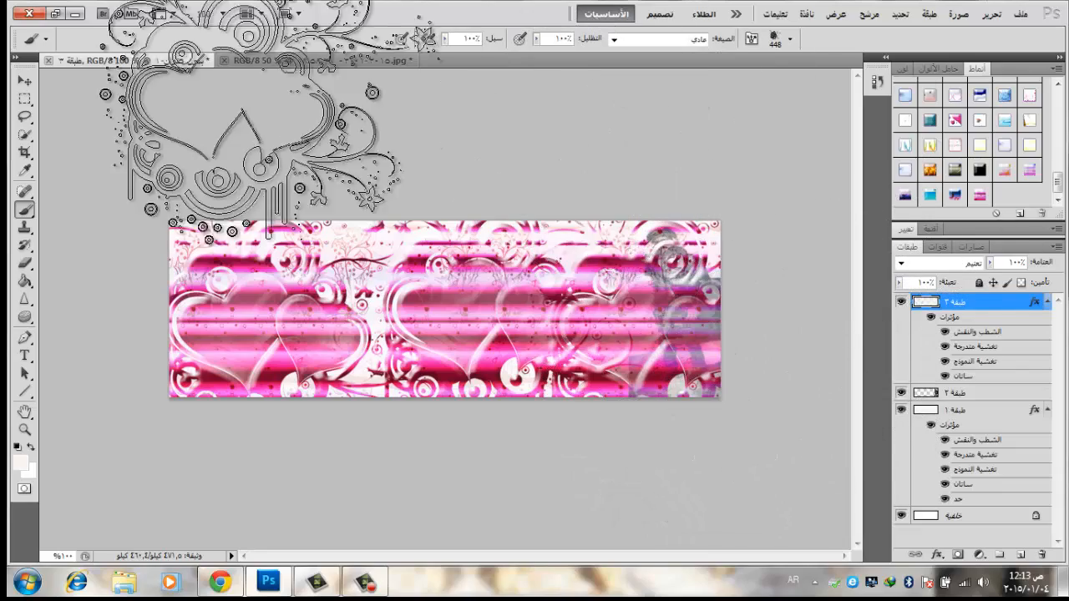
Add another layer, draw a wide text box over the banner's middle and right, and enter "بسم الله الرحمن الرحيم".
click(1020, 556)
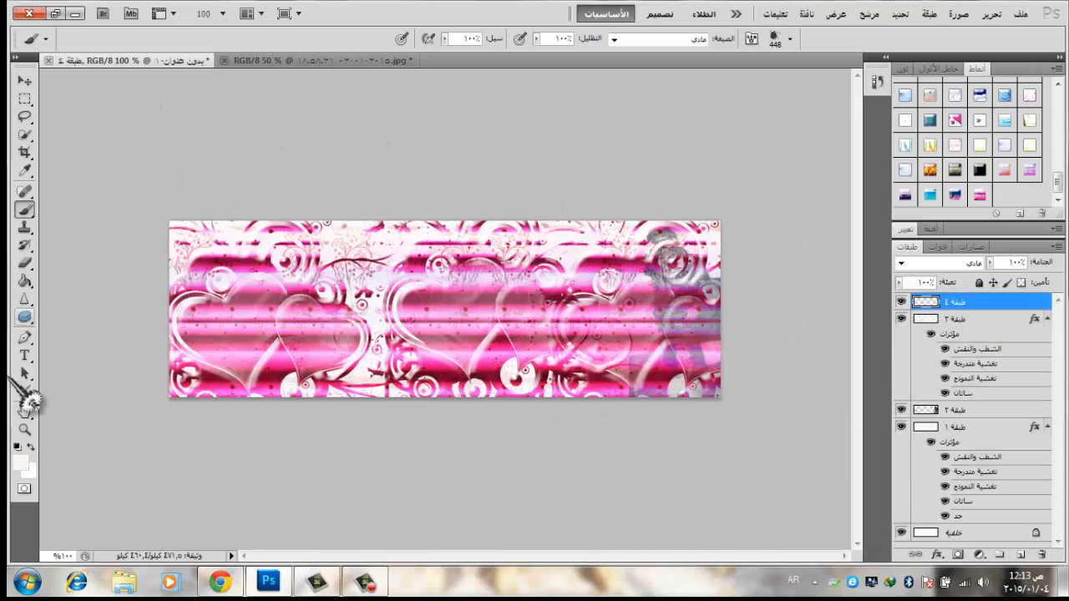
click(25, 355)
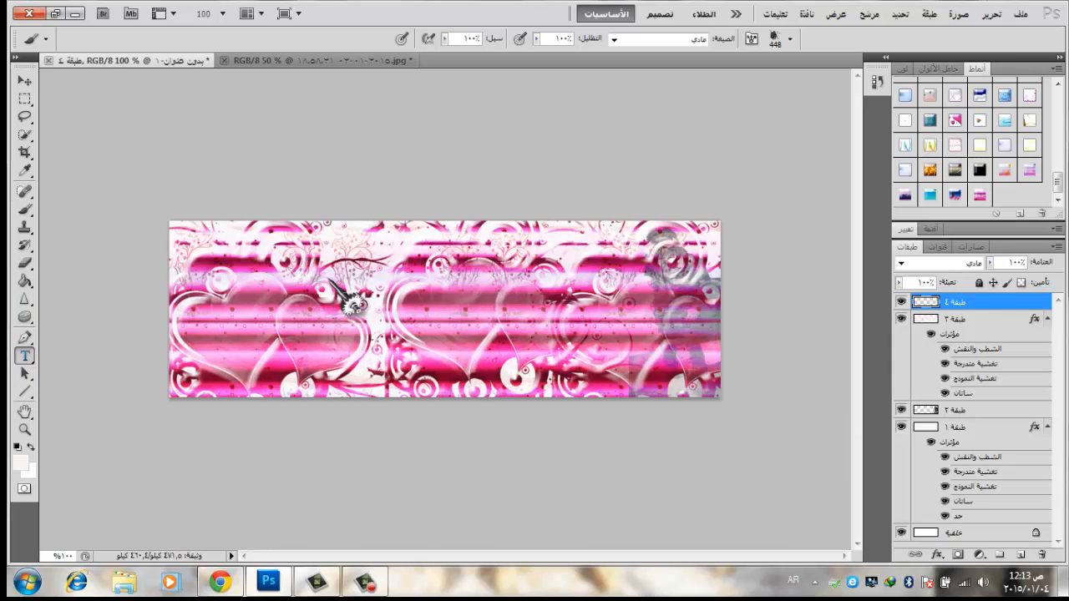
click(457, 309)
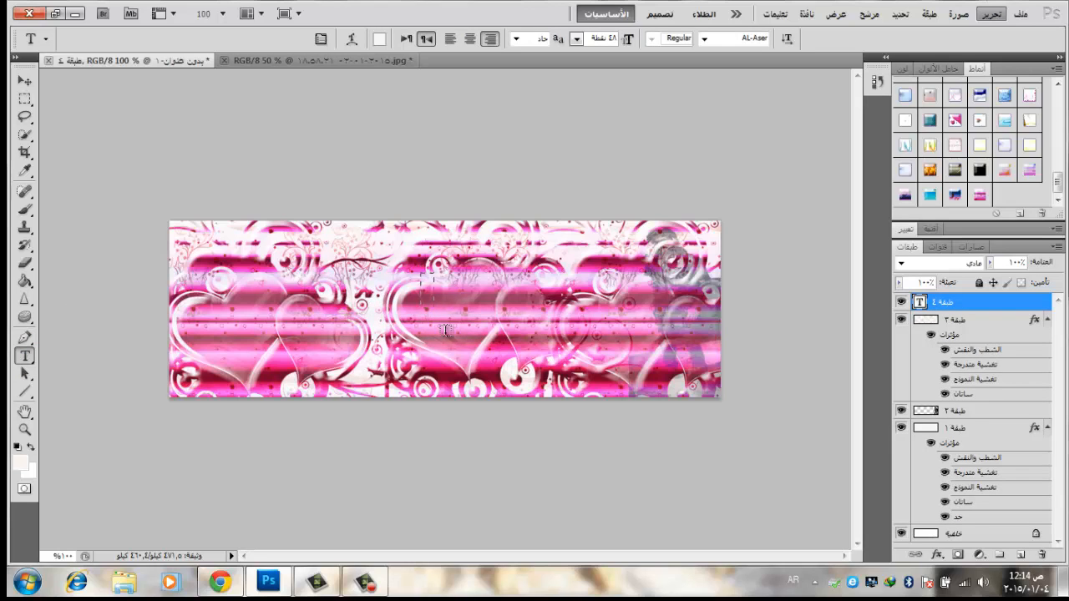
drag(420, 272, 663, 359)
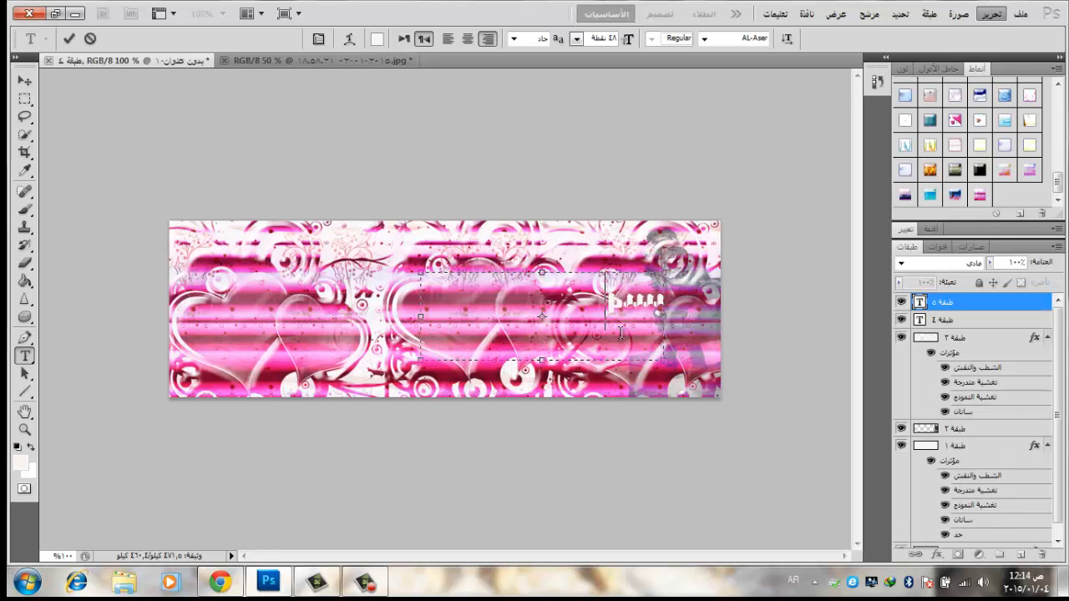
text(بسم )
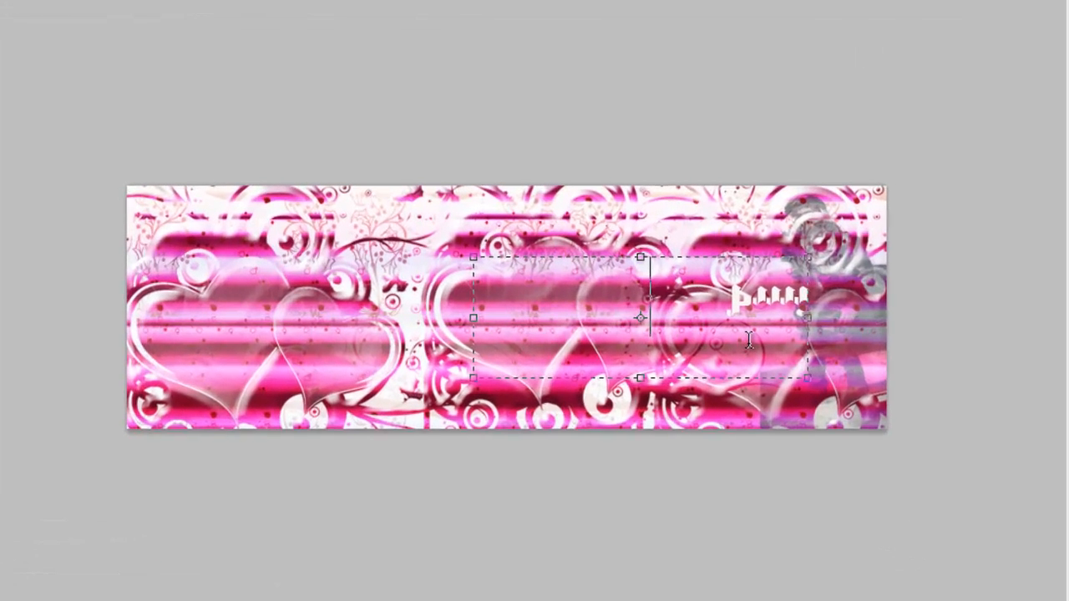
text(الله الرحم)
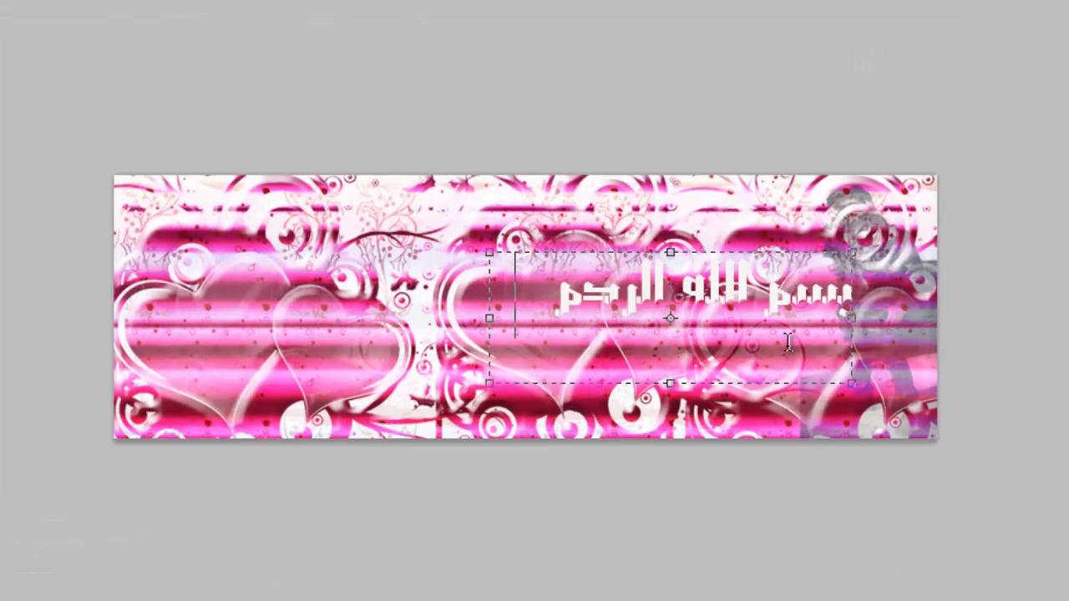
text(ن ا)
text(لرحيم)
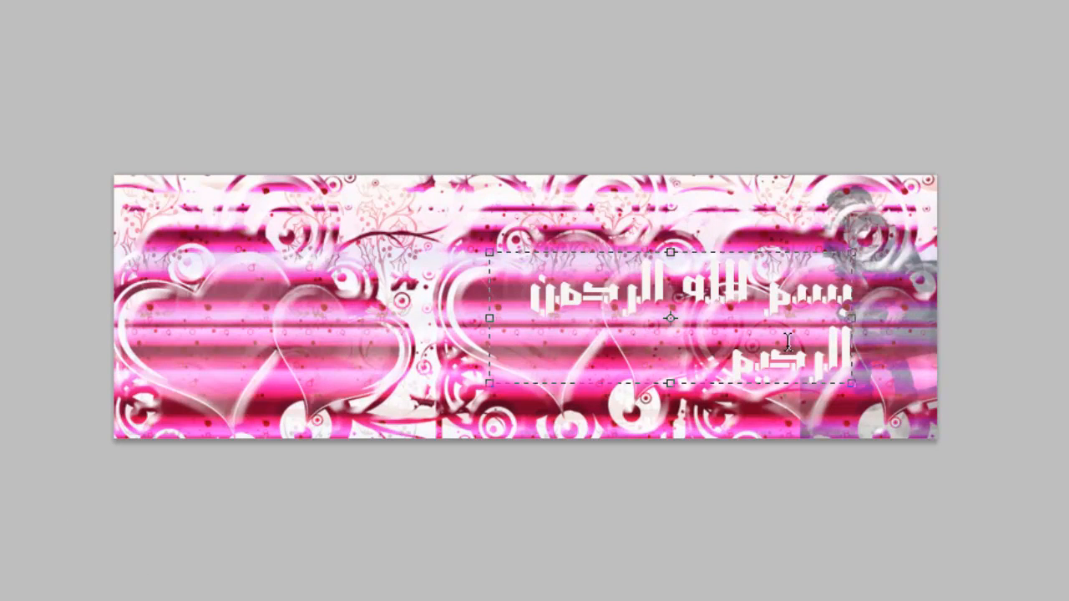
Try the fonts MCS Farisy E_I 3D, MCS Hor 2 S_I Normal 2000 and MCS Omalgora E_I normal on the whole Arabic text.
key(ctrl+a)
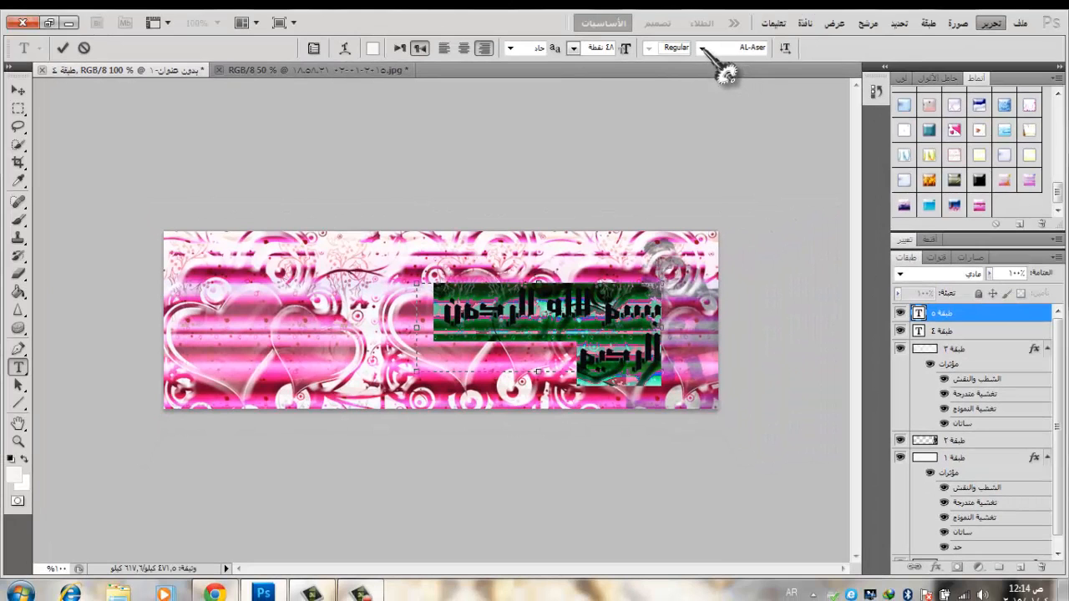
click(703, 48)
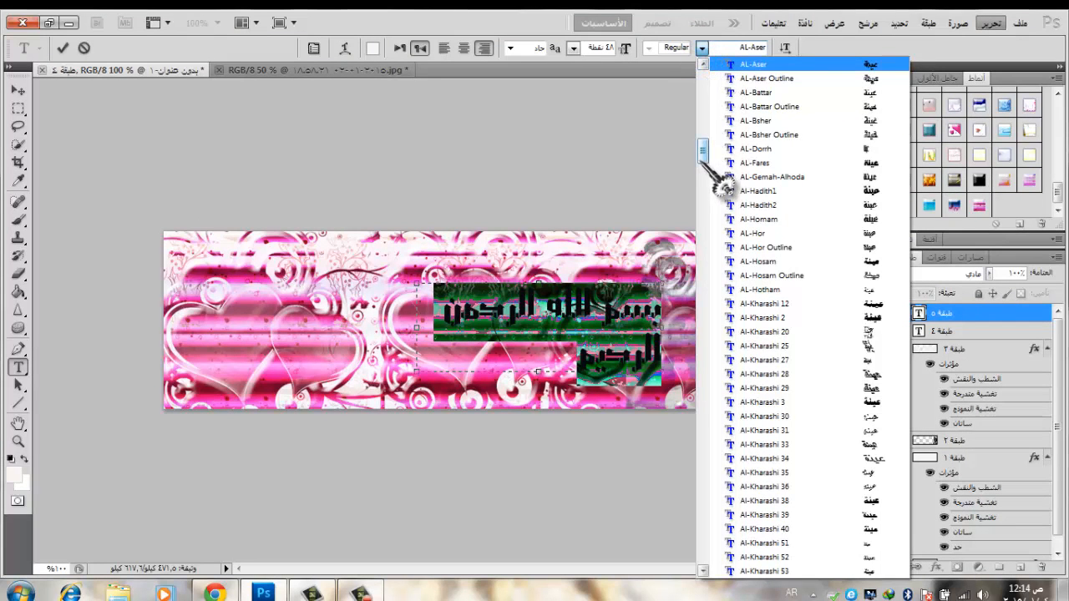
drag(703, 155, 712, 332)
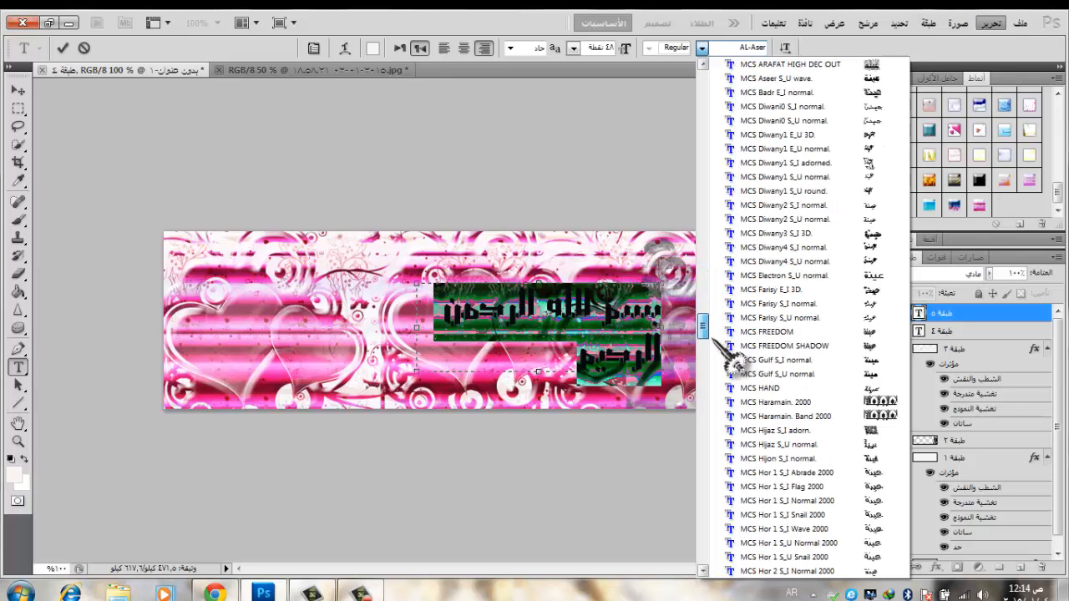
click(828, 291)
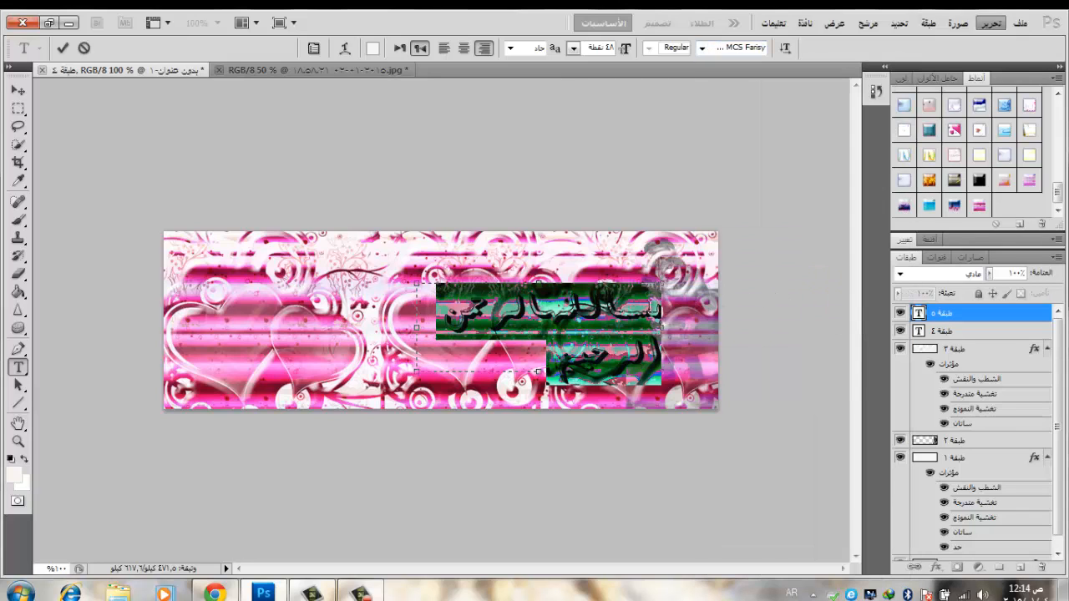
click(703, 47)
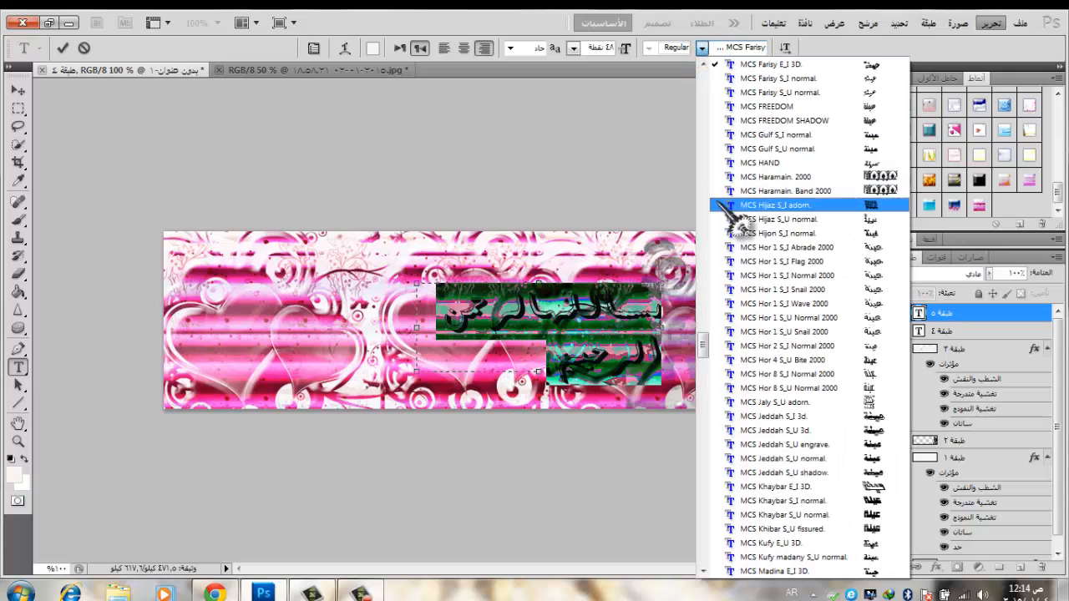
click(781, 346)
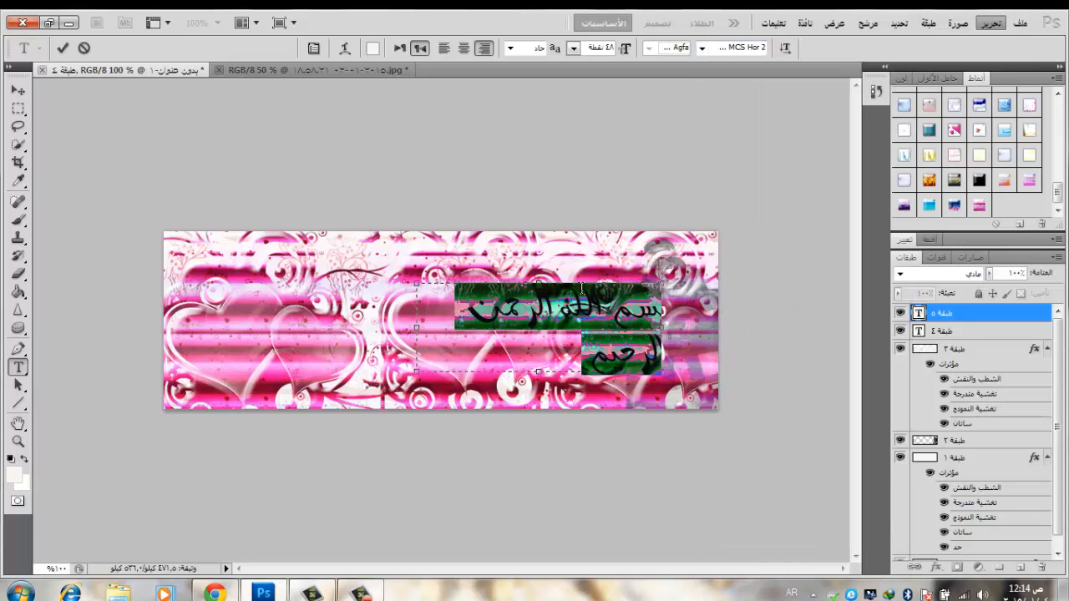
click(702, 47)
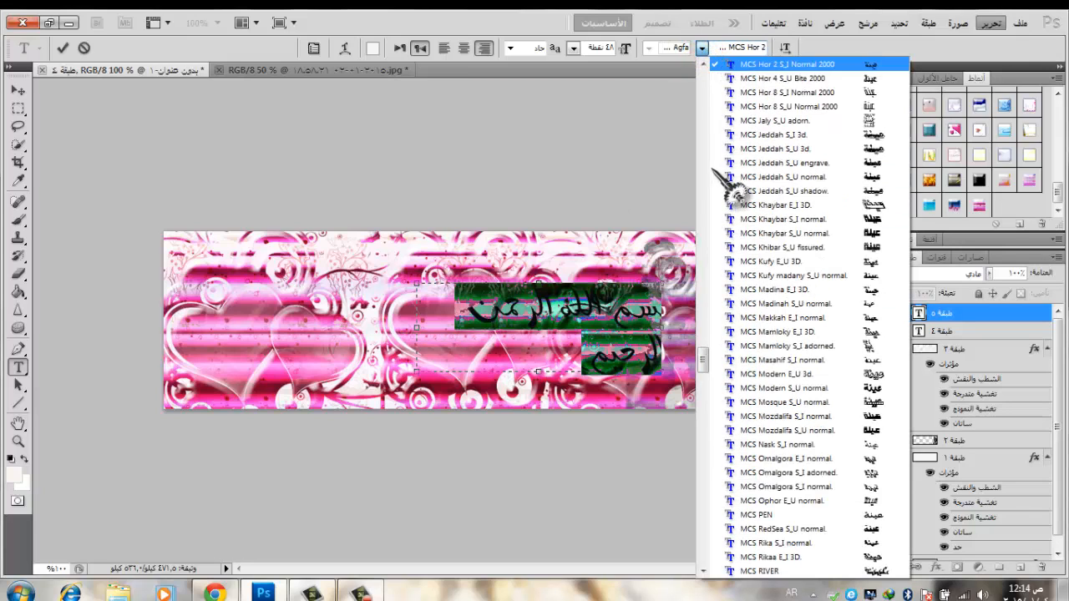
click(786, 458)
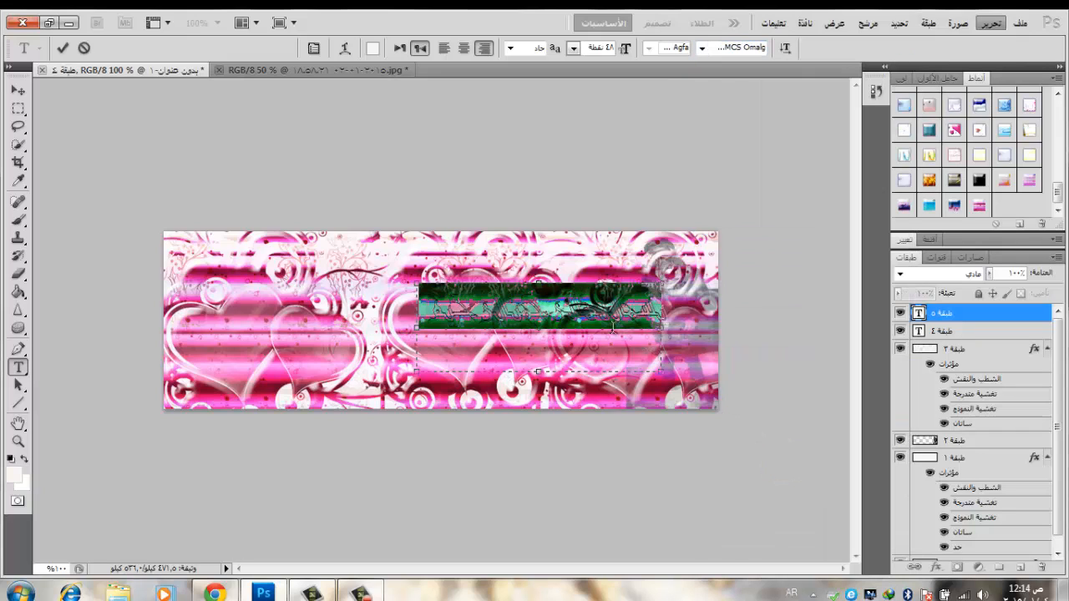
Set the Arabic text's font to MCS Tholoth 1 S_U Normal 2000 and widen its text box so the phrase fits on one line.
click(612, 328)
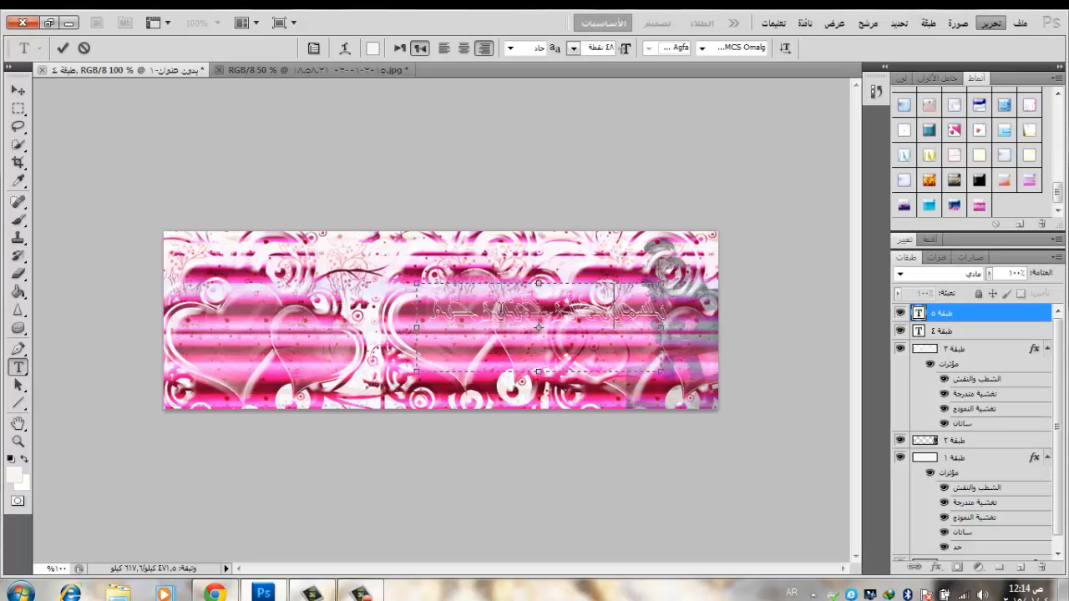
drag(537, 311, 677, 314)
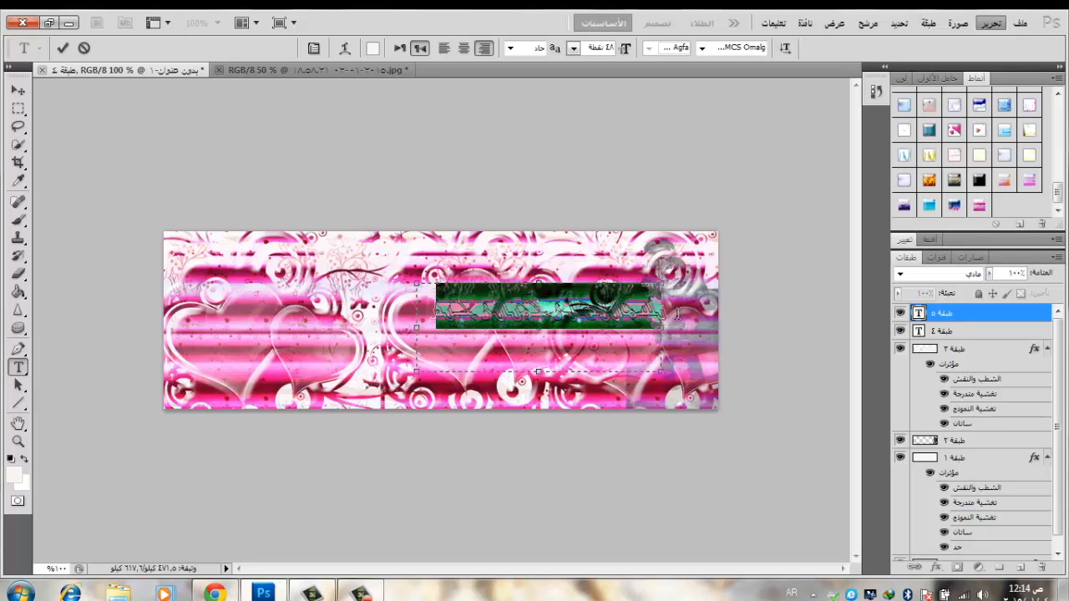
click(703, 48)
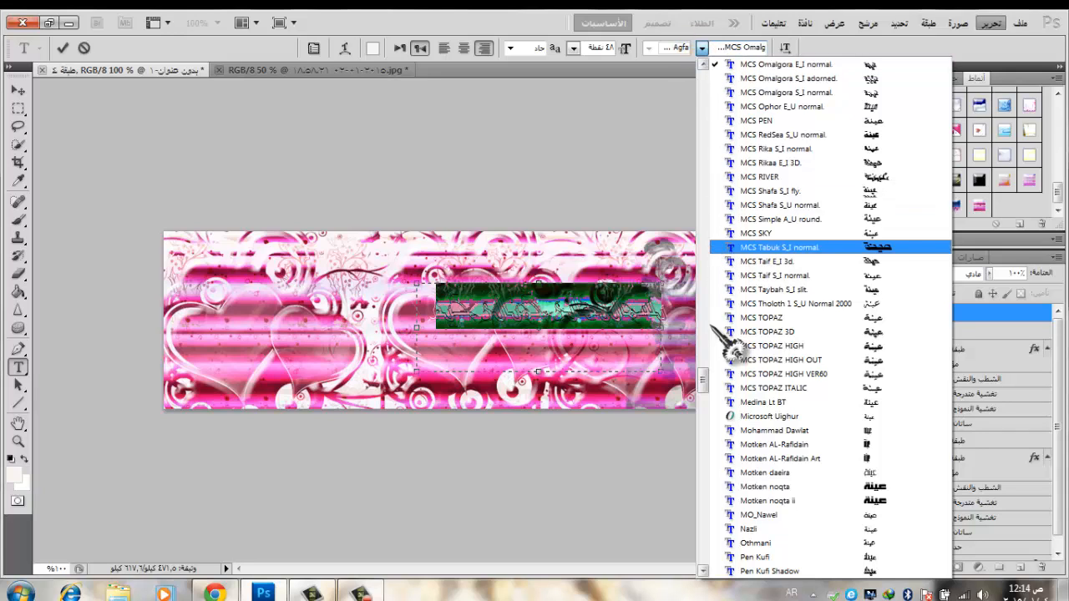
click(767, 305)
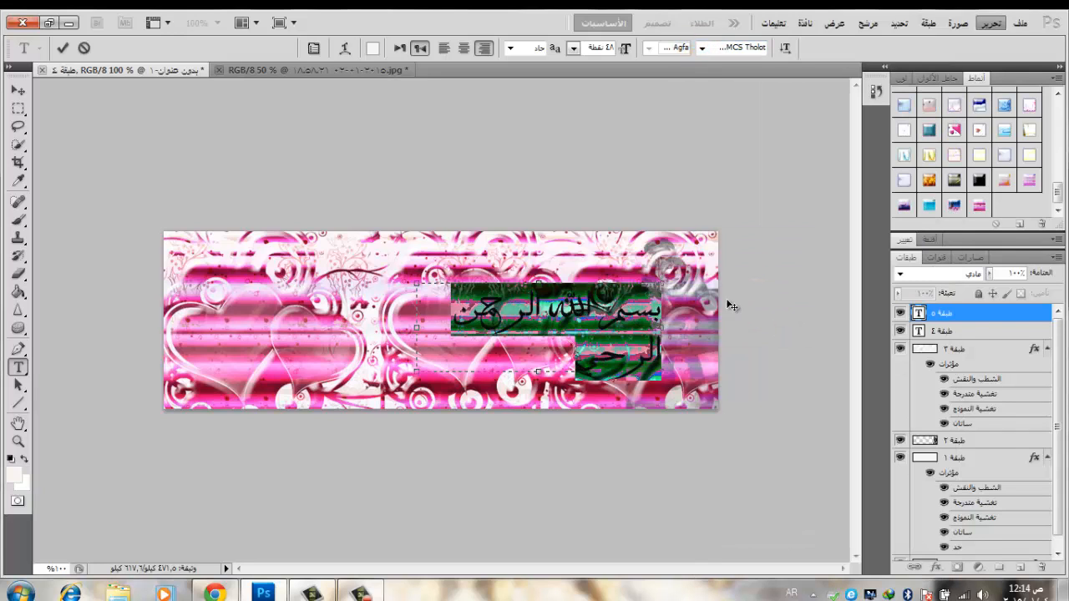
click(462, 323)
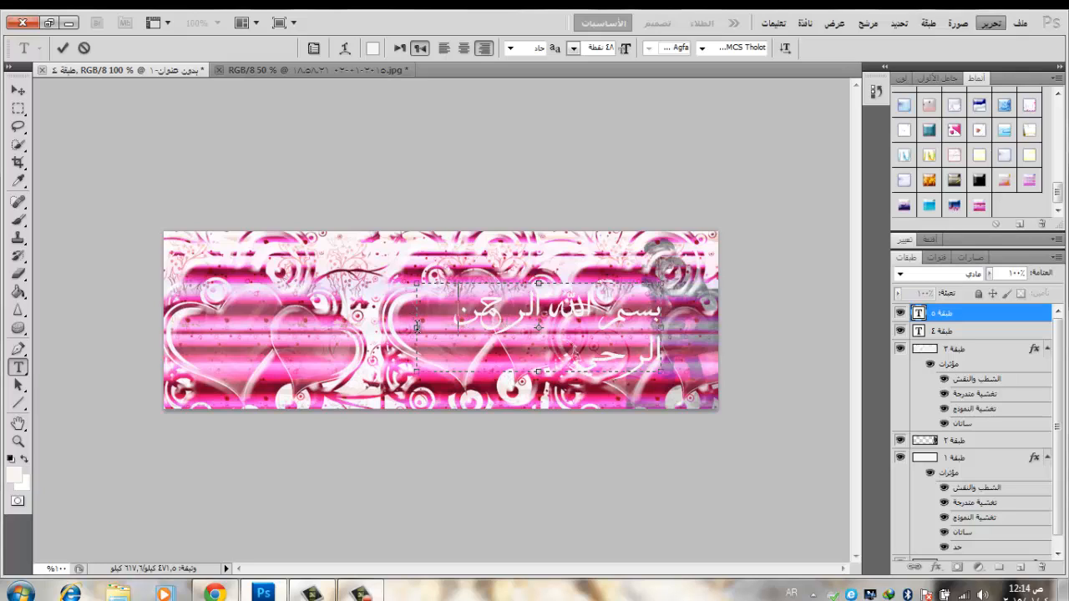
drag(340, 329, 336, 328)
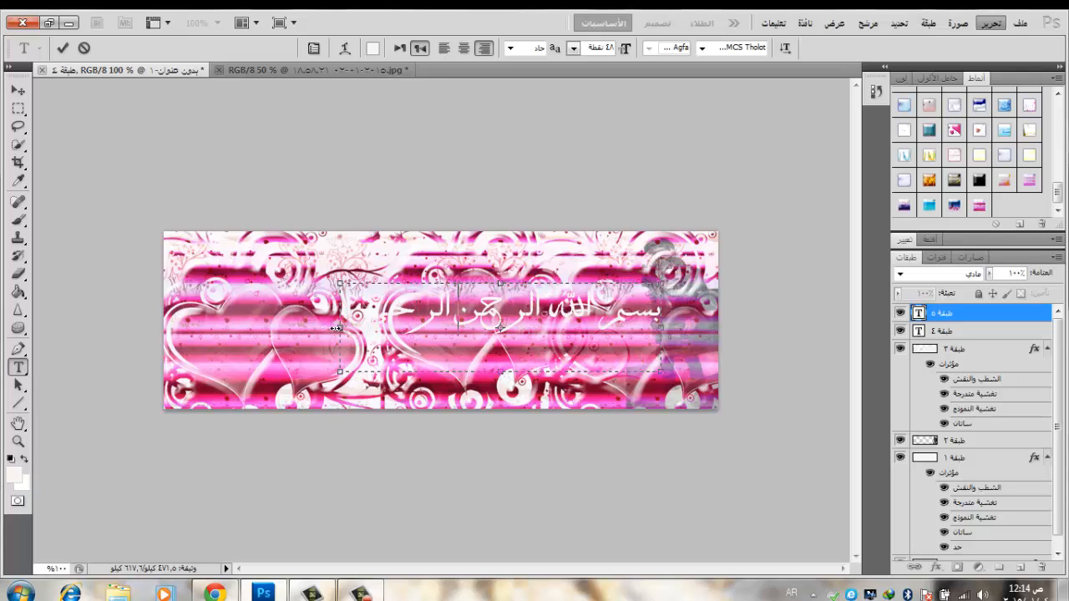
Try a pink patterned style preset and an outer-glow style preset on the Arabic text layer.
drag(445, 309, 740, 287)
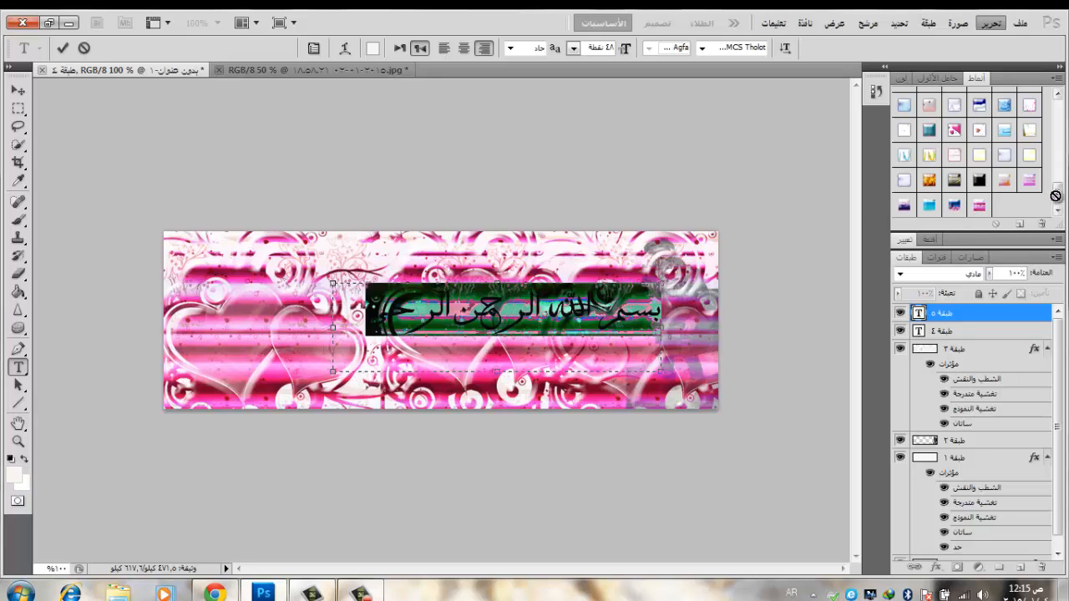
scroll(1062, 194, up, 3)
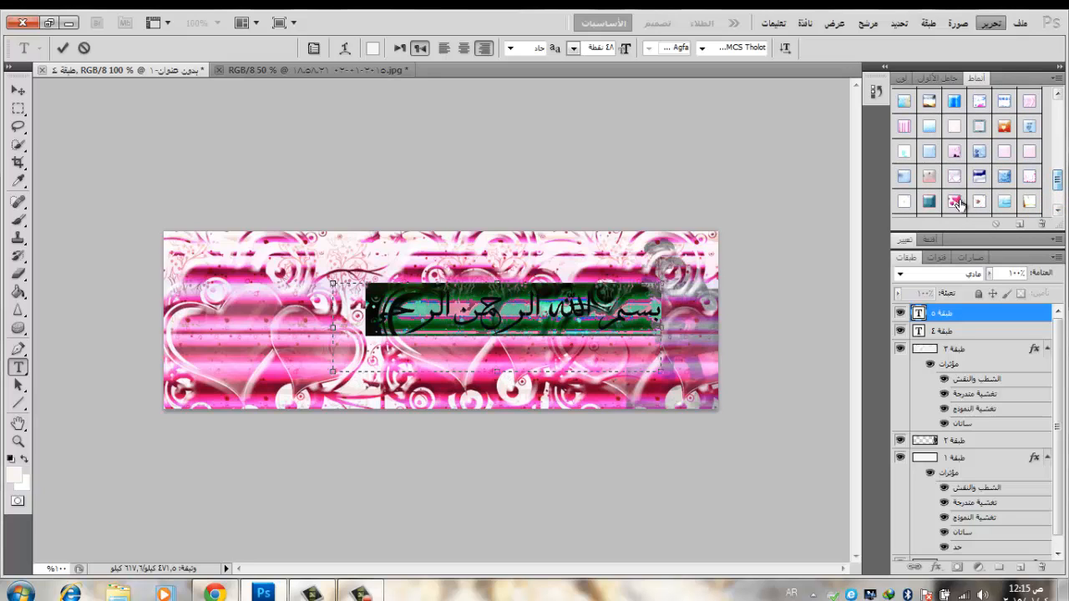
click(957, 203)
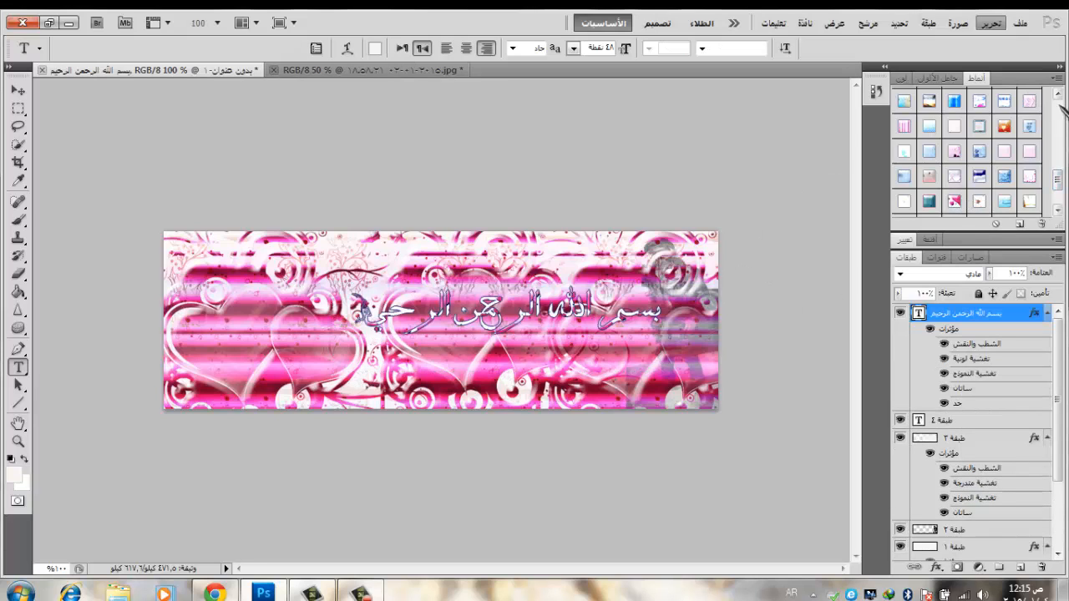
scroll(1061, 109, down, 5)
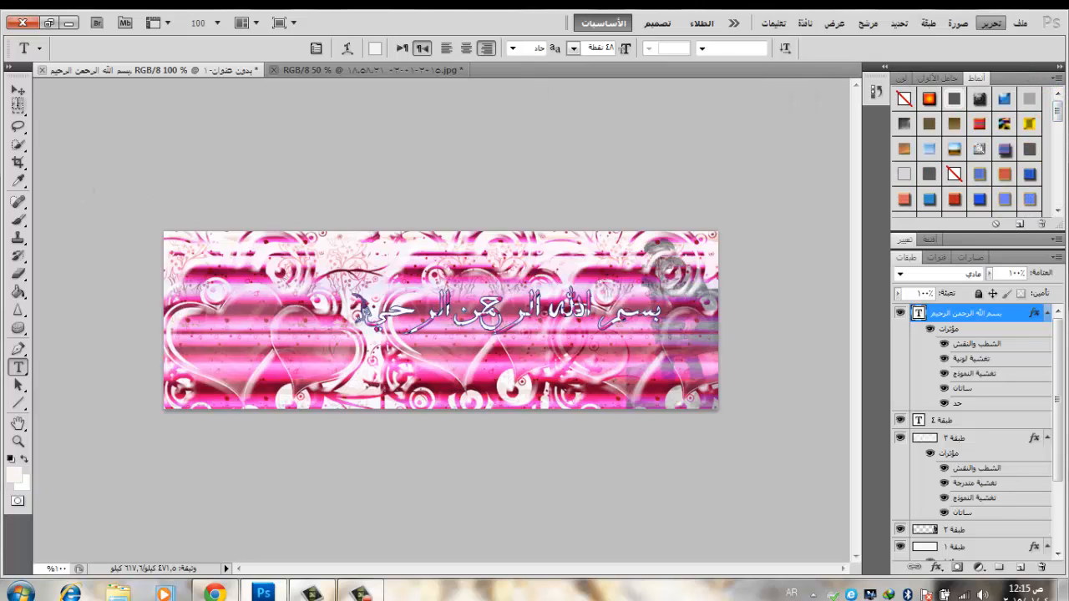
click(18, 89)
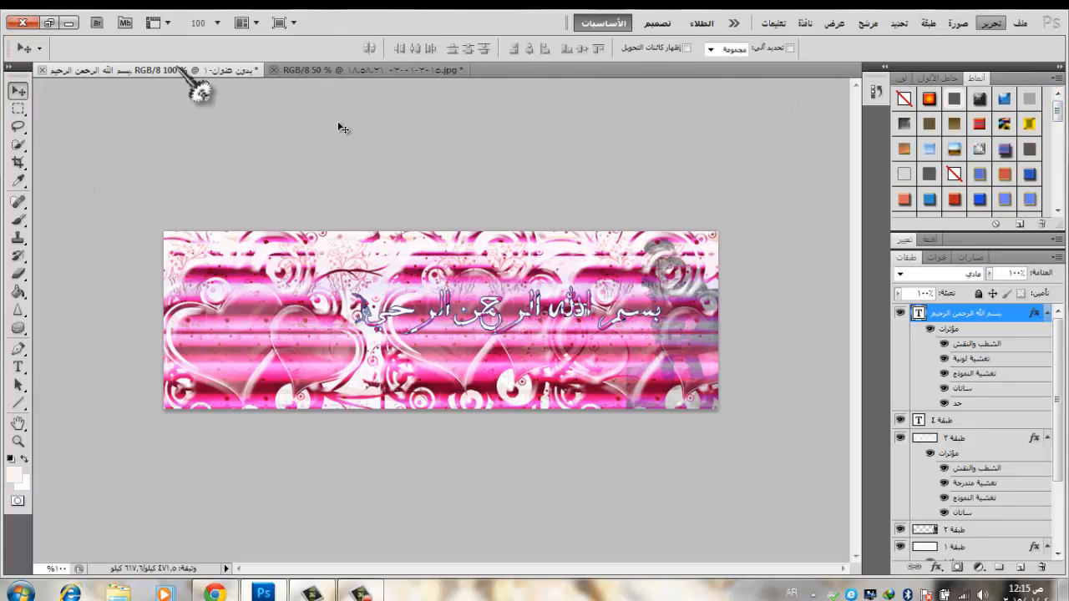
click(955, 98)
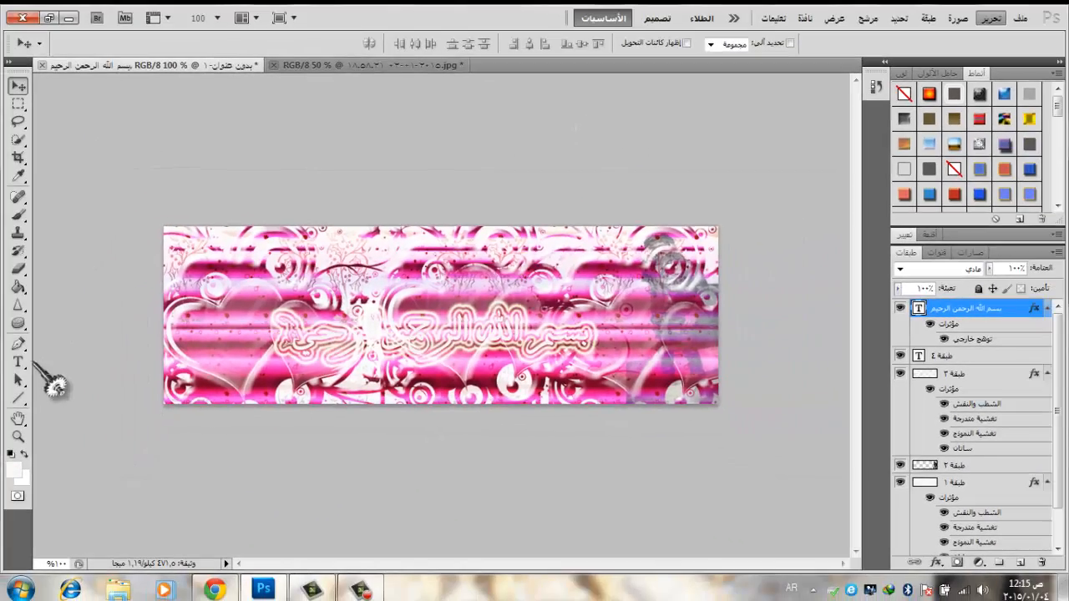
Warp the Arabic text with the horizontal Arc Lower (القوس الأدنى) style at a +50% bend.
click(18, 362)
click(359, 340)
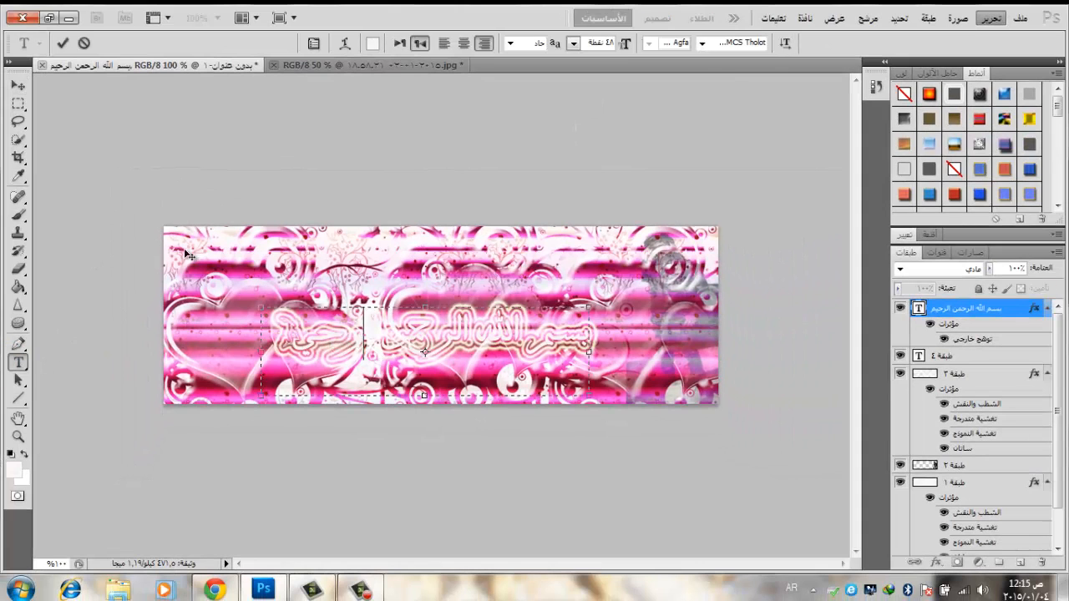
click(344, 43)
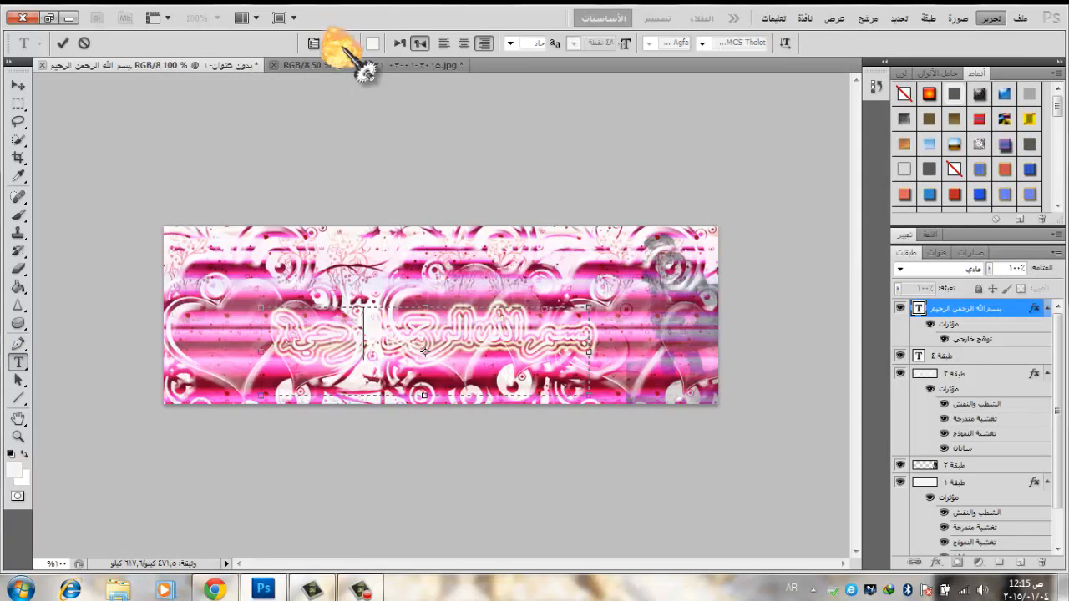
click(856, 101)
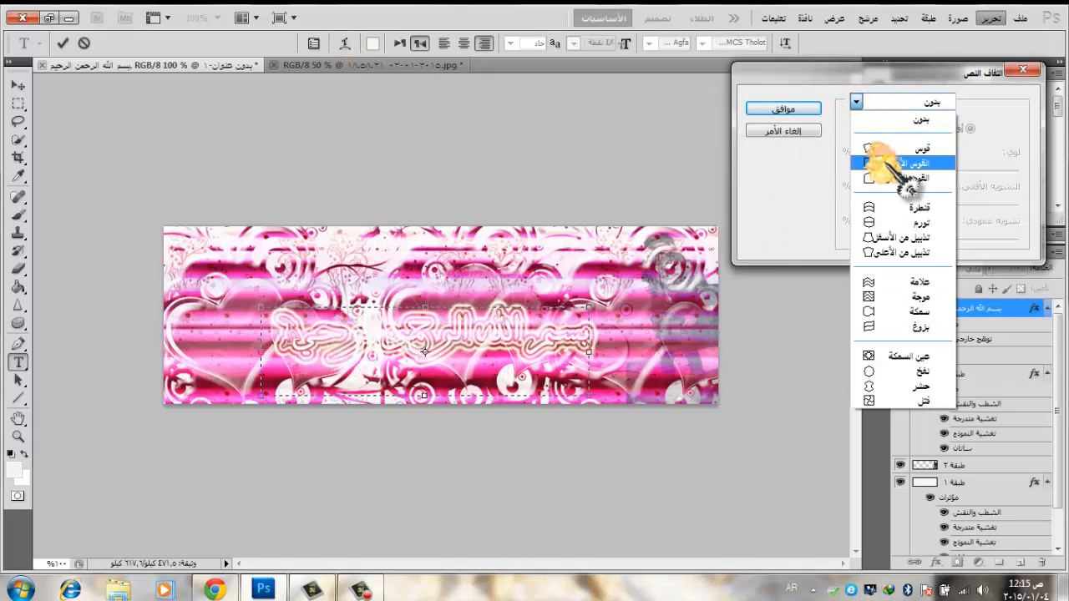
click(894, 163)
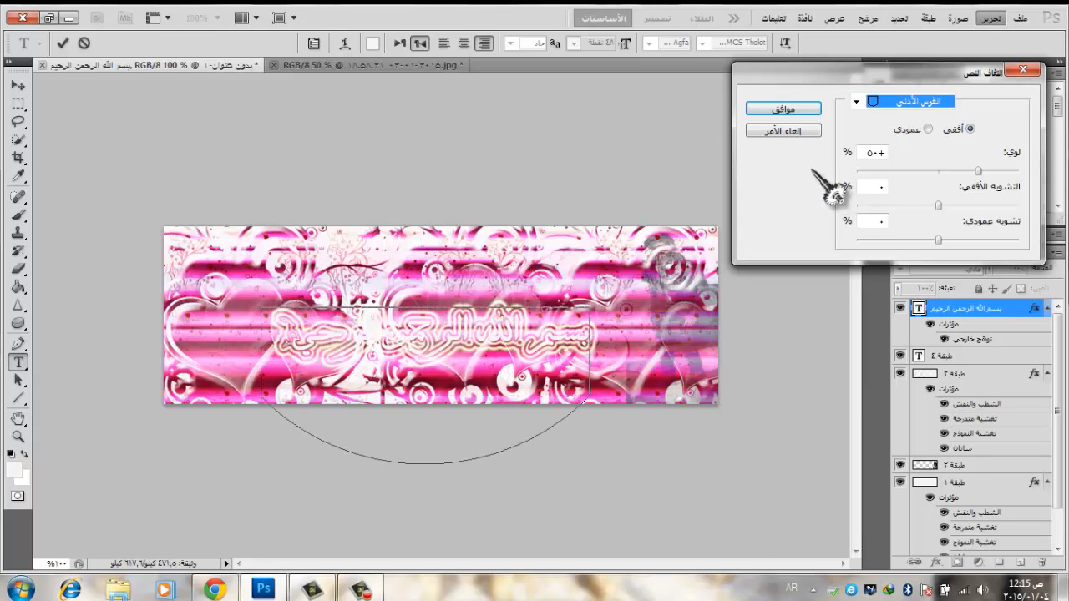
click(781, 109)
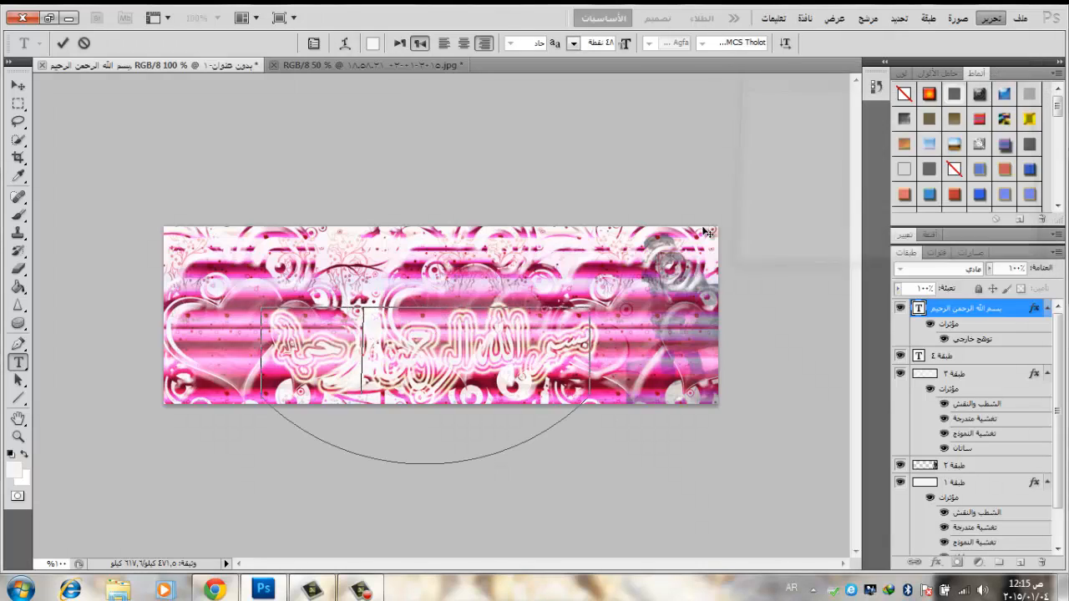
Reposition the warped text over the banner's middle and right, and give it the style preset with only a black outline.
drag(622, 271, 645, 224)
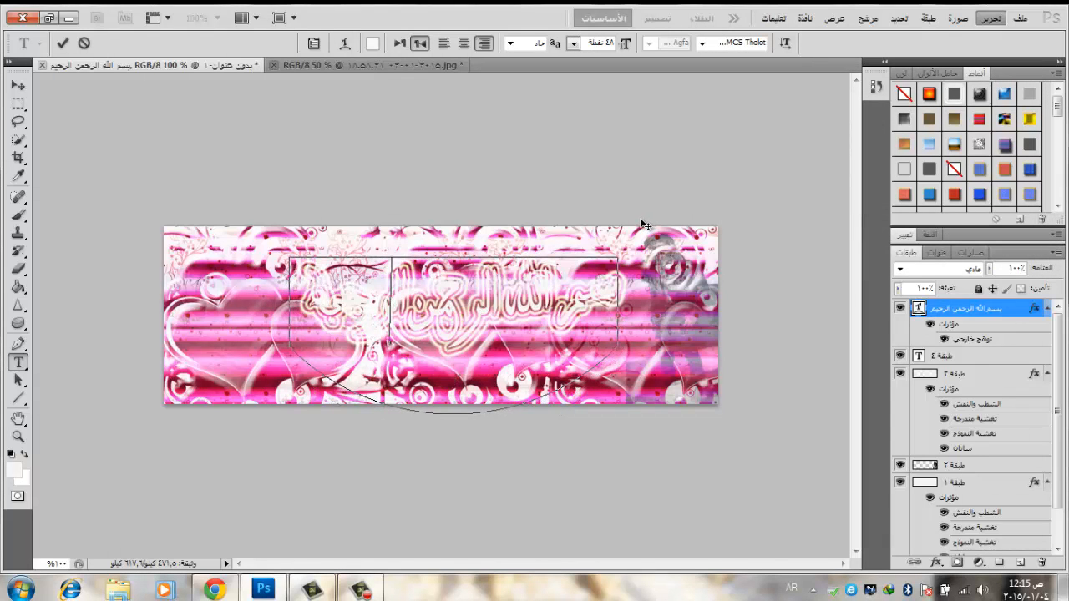
key(ctrl+Return)
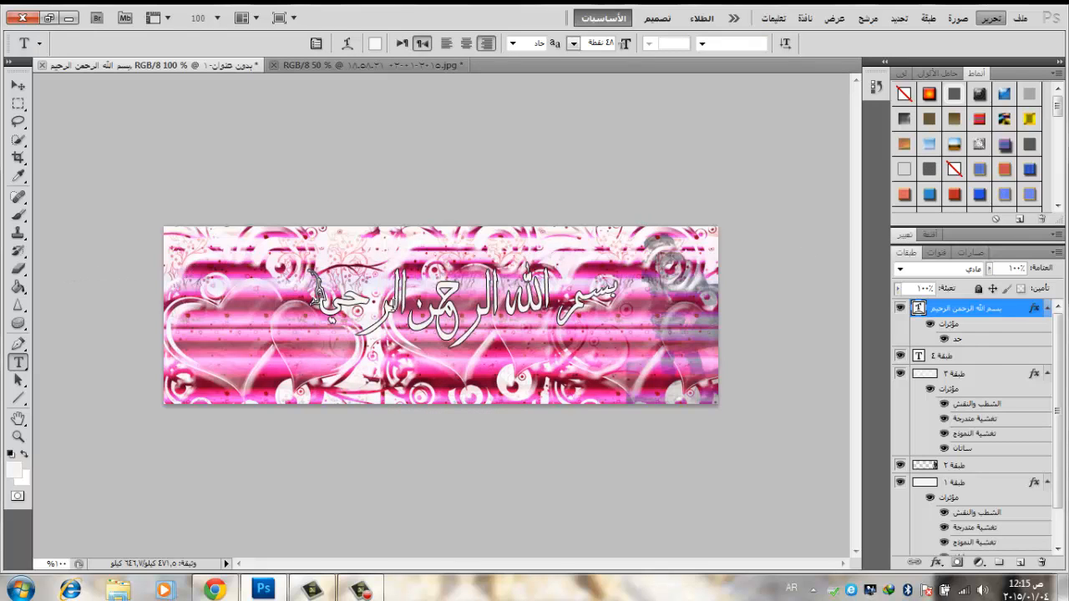
click(318, 288)
drag(677, 343, 721, 372)
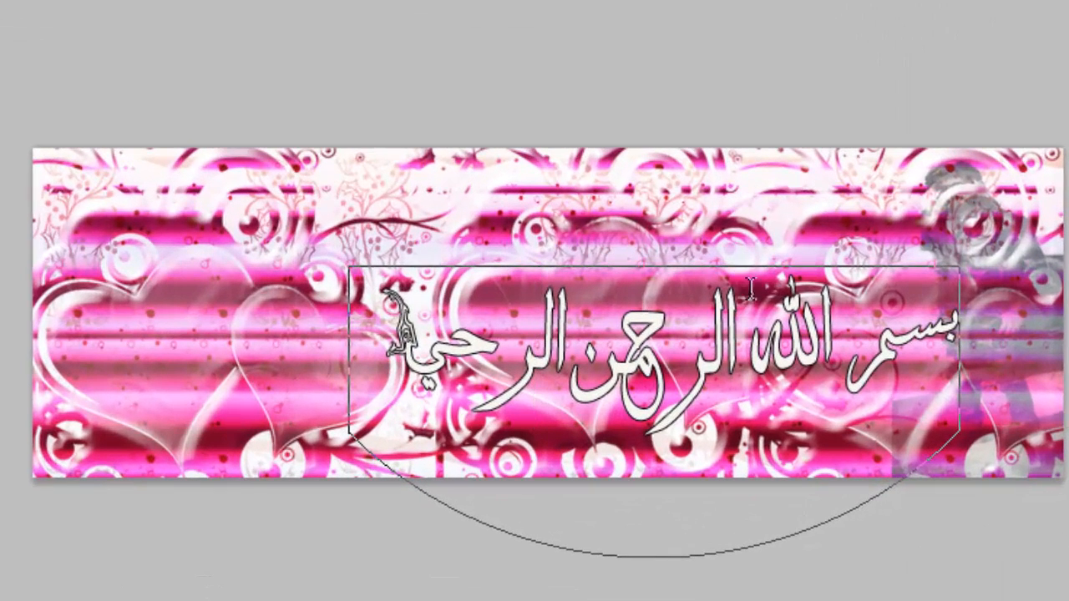
click(18, 89)
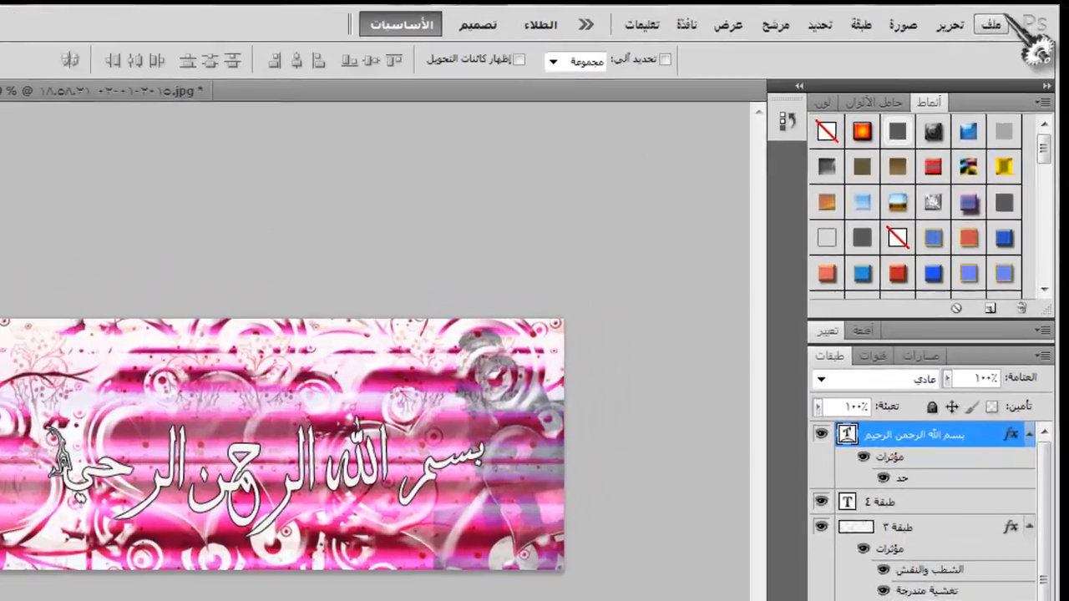
Save the banner as a JPEG named "برمظيلةرنمليترنملي" with maximum quality 12 and the standard baseline format.
click(1020, 21)
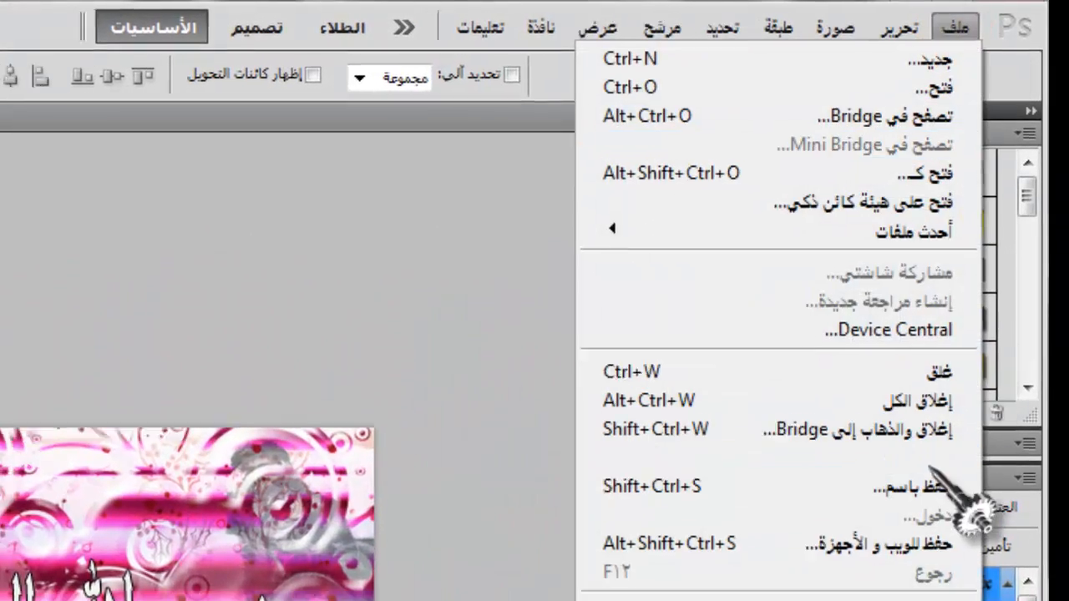
click(927, 496)
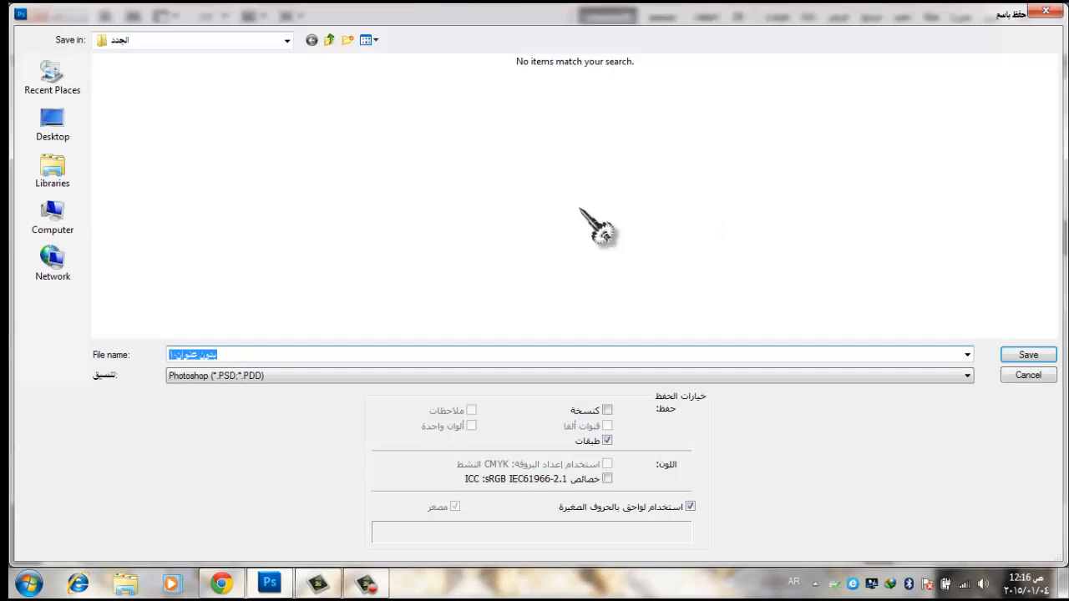
click(282, 375)
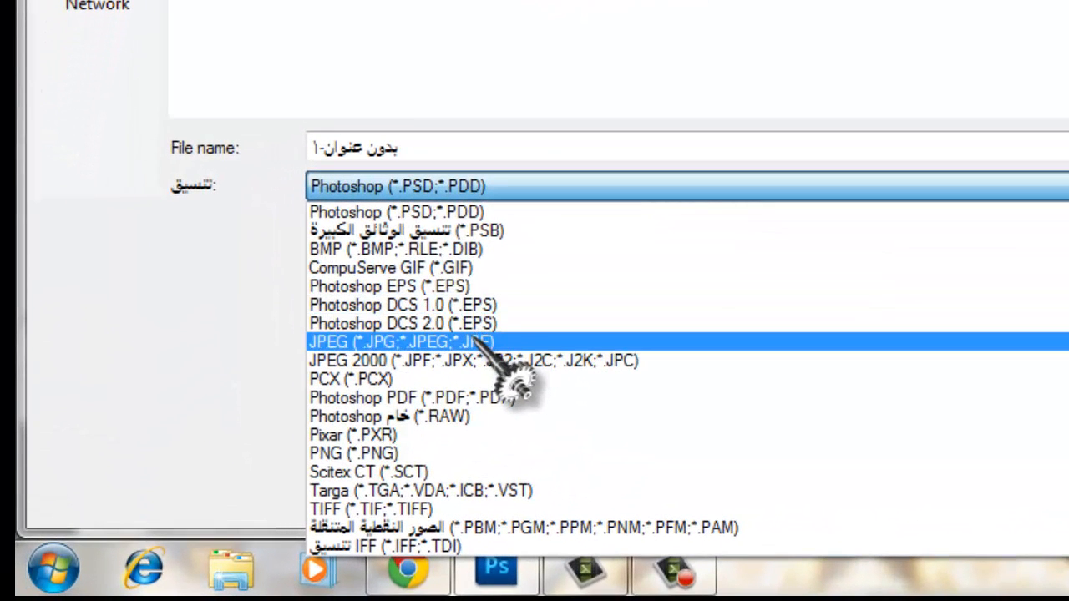
click(480, 342)
double_click(562, 150)
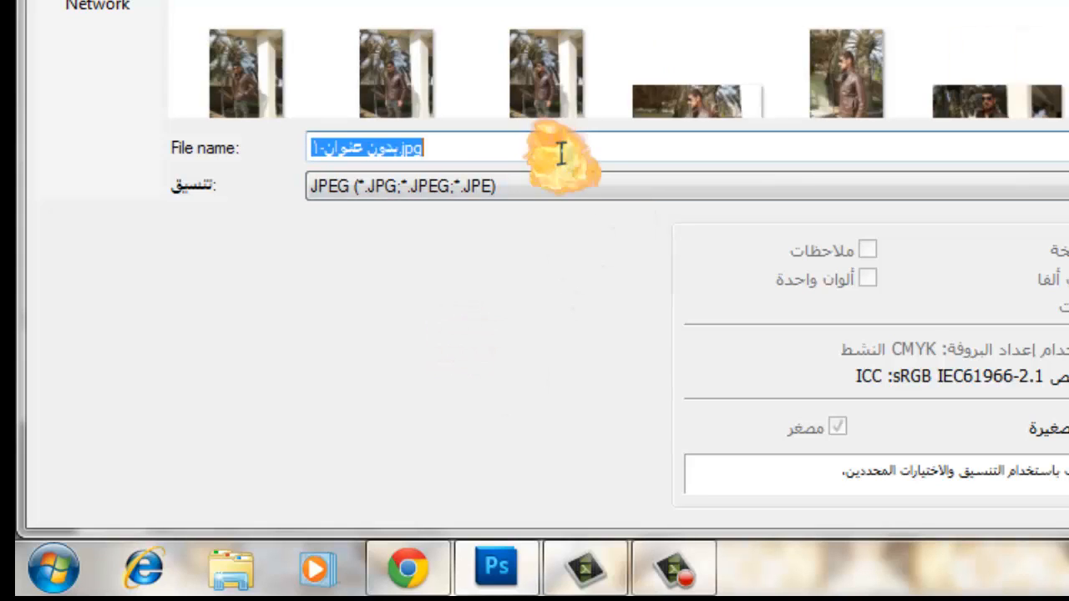
text(برمظيلةرنمليترنملي)
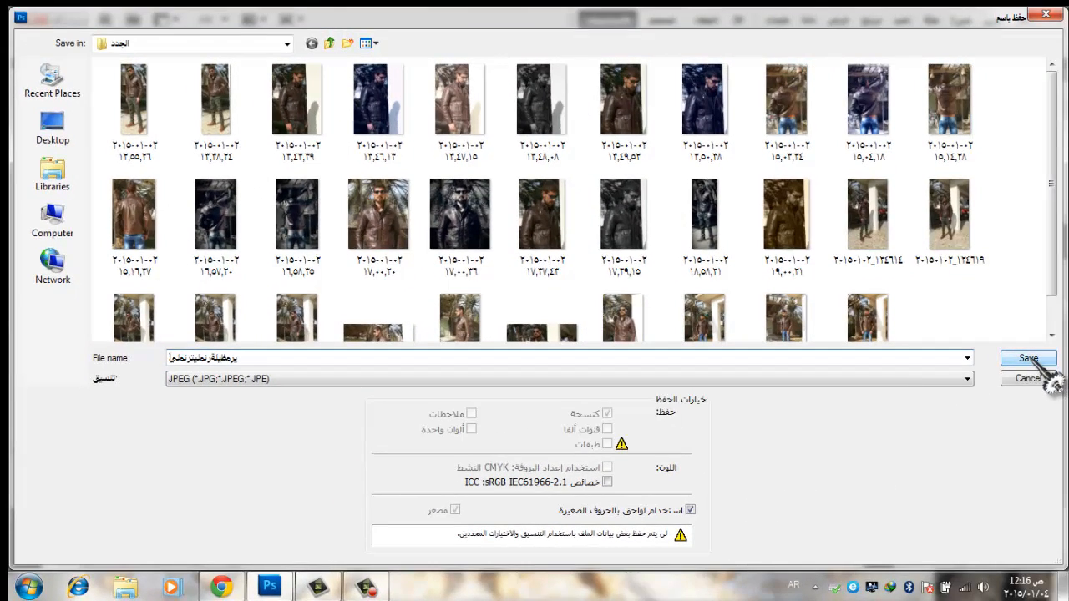
click(1028, 359)
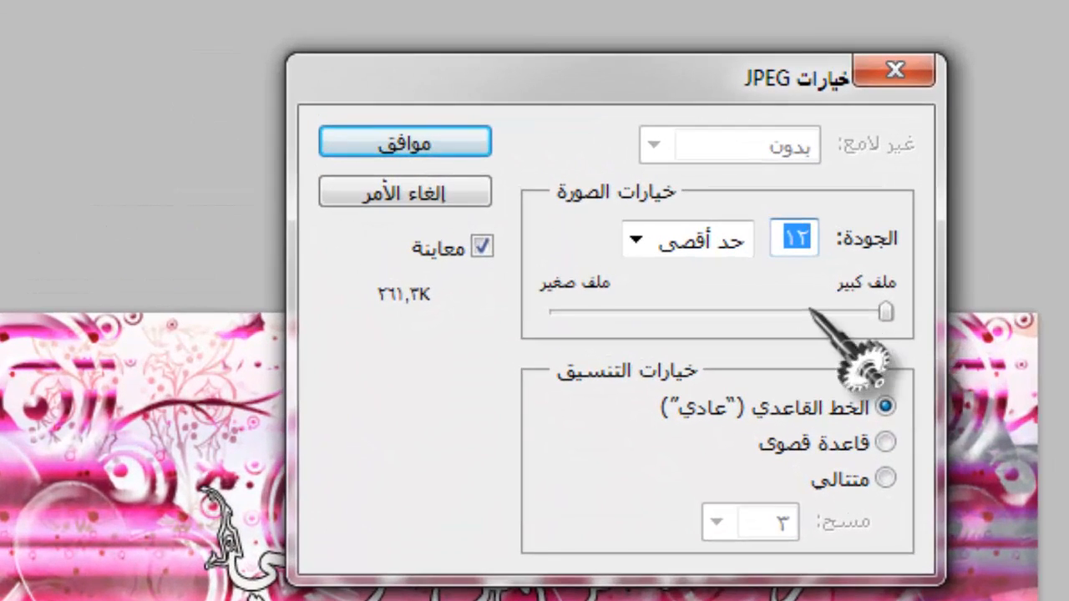
click(432, 143)
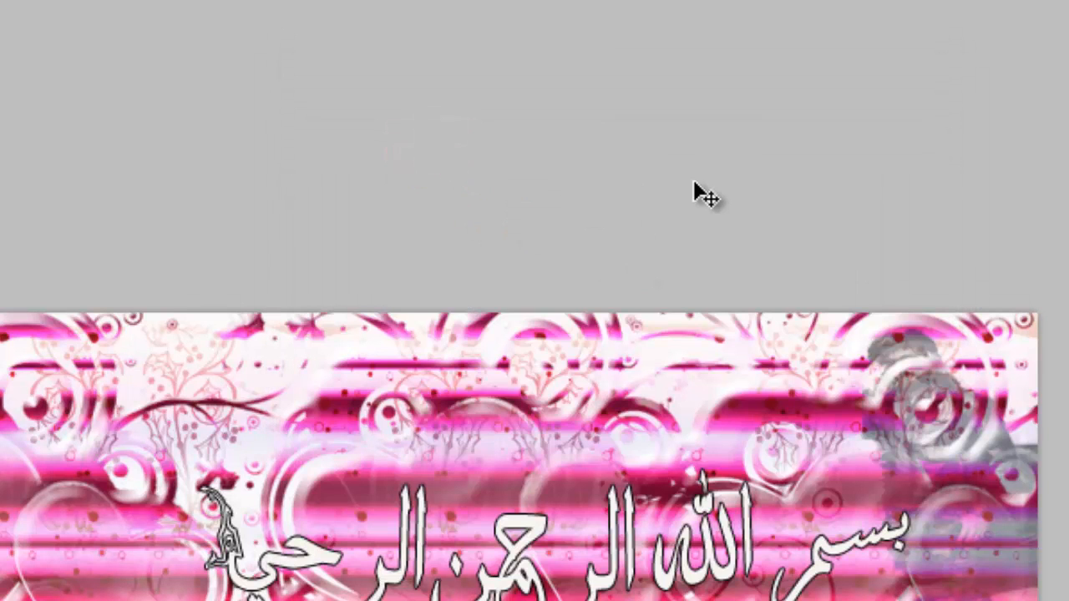